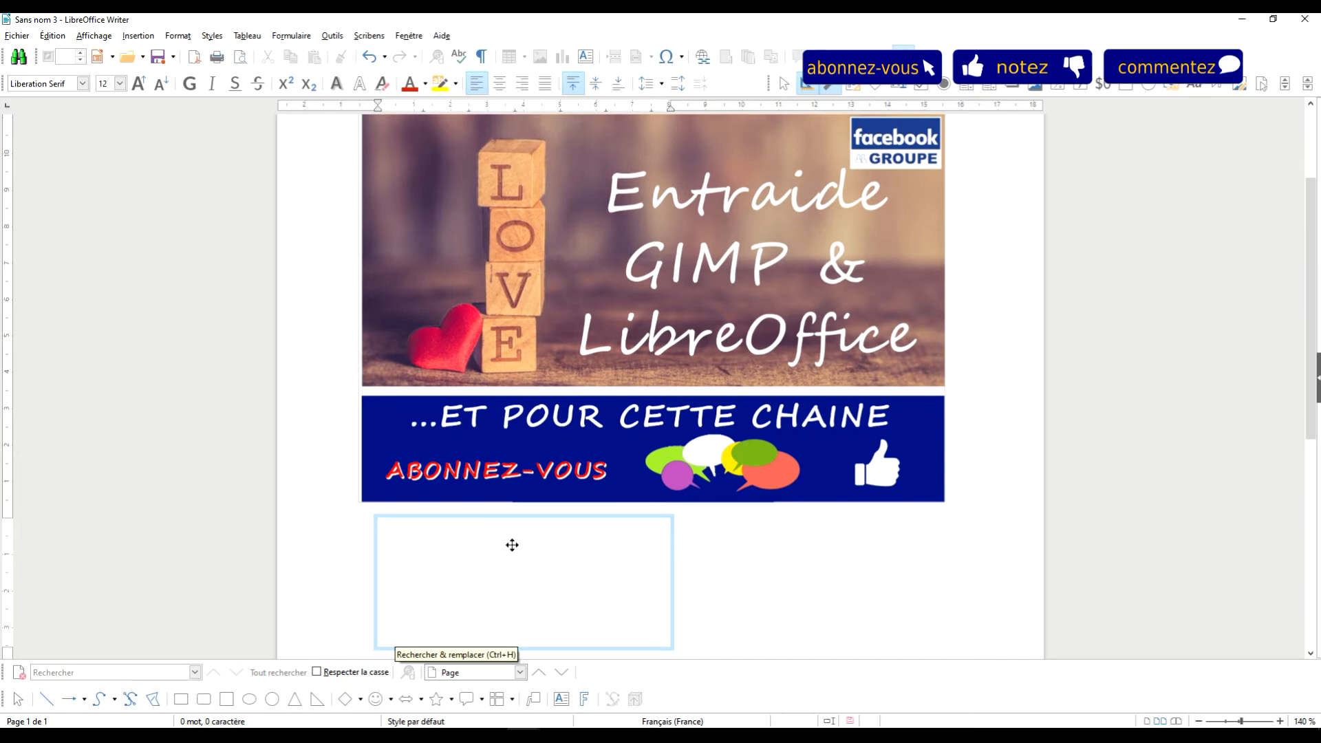
Fill the text box below the banner with three dashed lines: "- dsdd", "- ddsdsd" and "-d dddsd sf fs sd fsggldgdmggdgldùgdfgldgdfùgdg* df"
{"action": "type", "text": "- dsdd"}
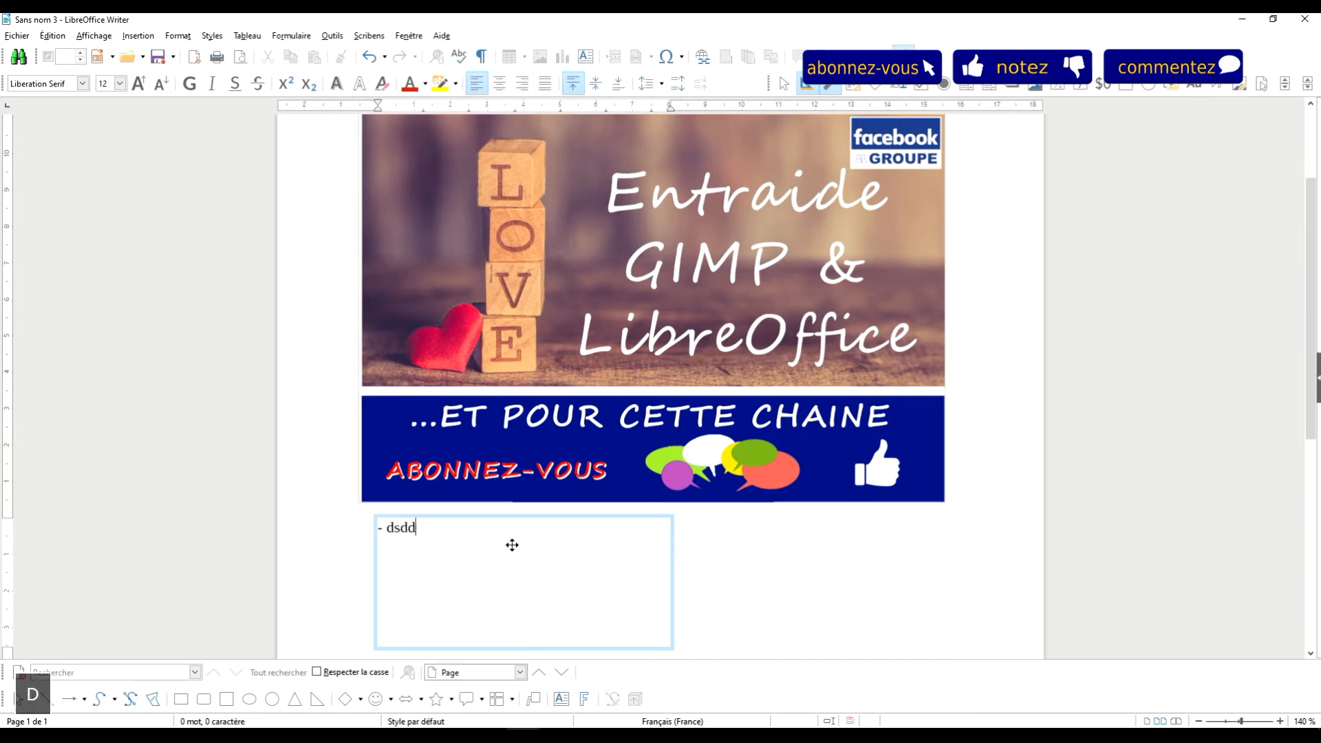
{"action": "key", "text": "Return"}
{"action": "type", "text": "- ddsdsd"}
{"action": "key", "text": "Return"}
{"action": "type", "text": "-d dddsd"}
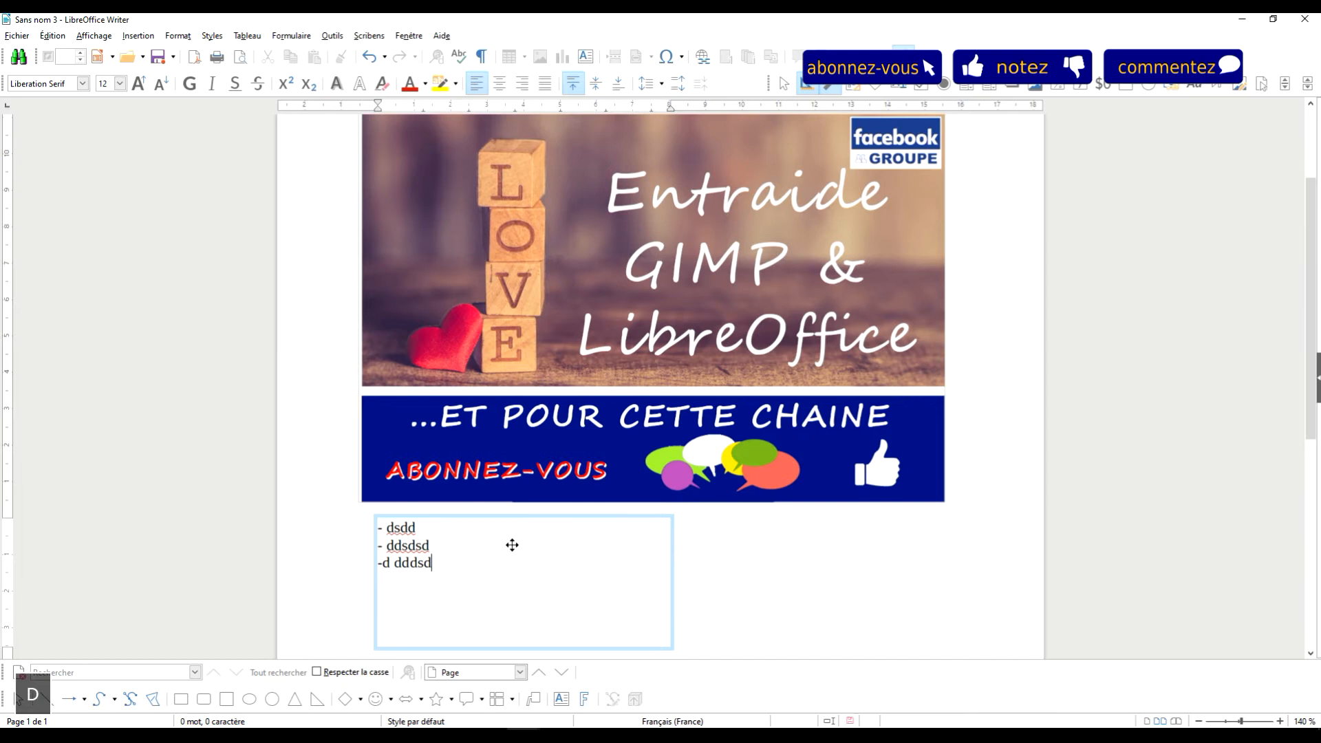
{"action": "type", "text": " sf fs sd fsg"}
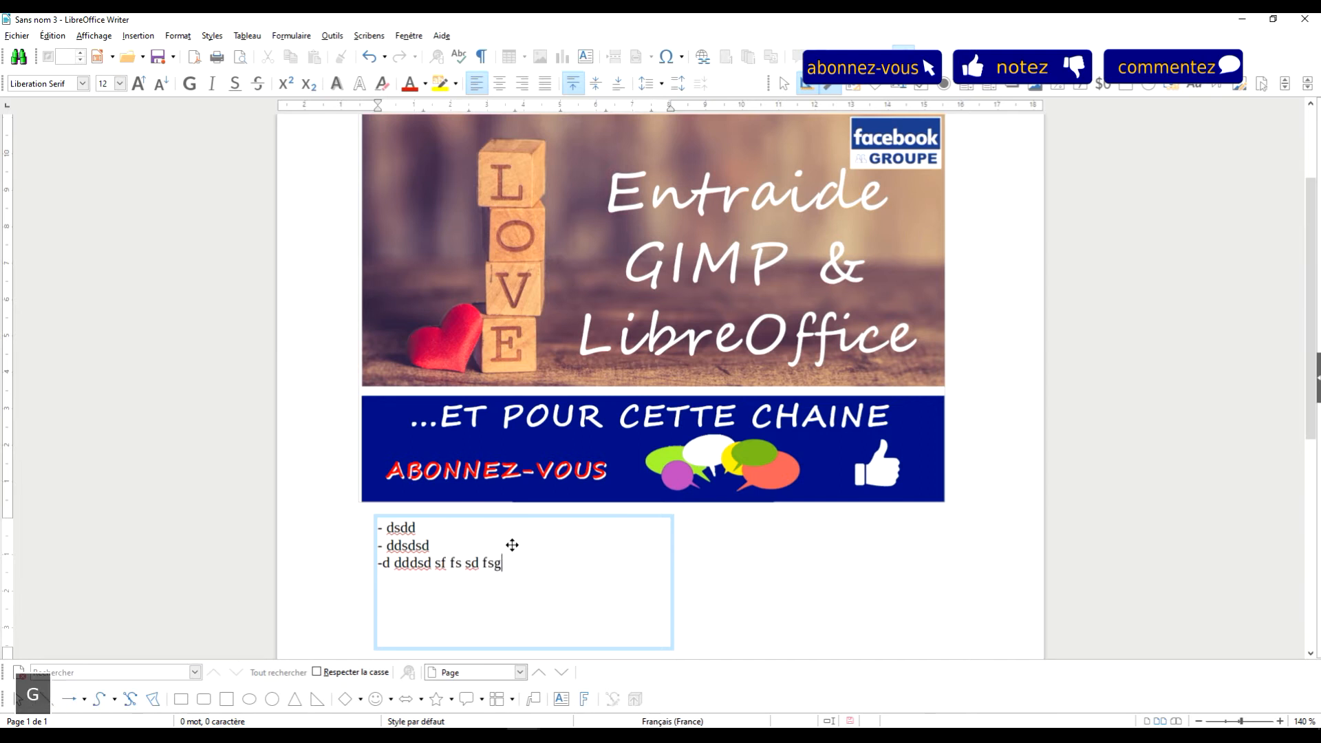
{"action": "type", "text": "gldgdmggdgldùgdfgldgdfùgdg* df"}
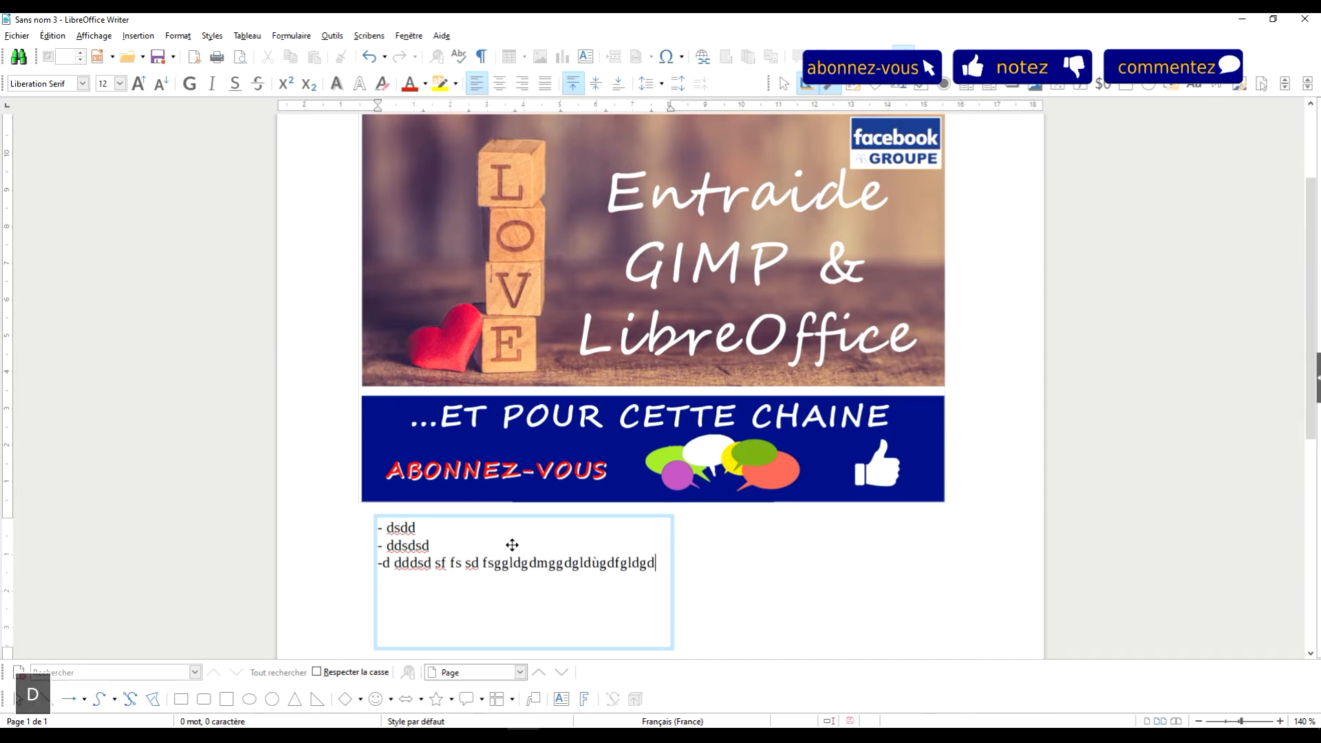
{"action": "left_click", "coordinate": [748, 577]}
{"action": "left_click", "coordinate": [707, 587]}
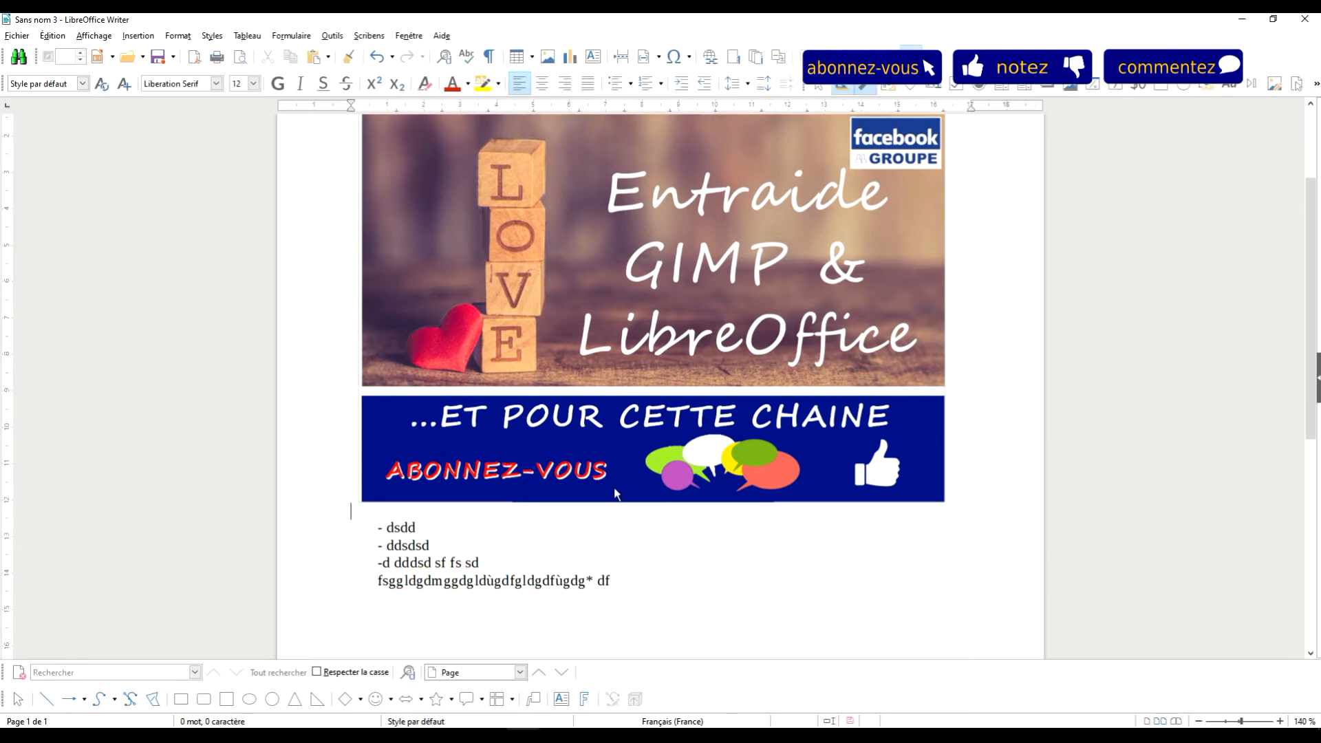
Insert a default 2.00 cm wide frame anchored to the paragraph and move it below the banner, beside the dashed lines
{"action": "left_click", "coordinate": [138, 36]}
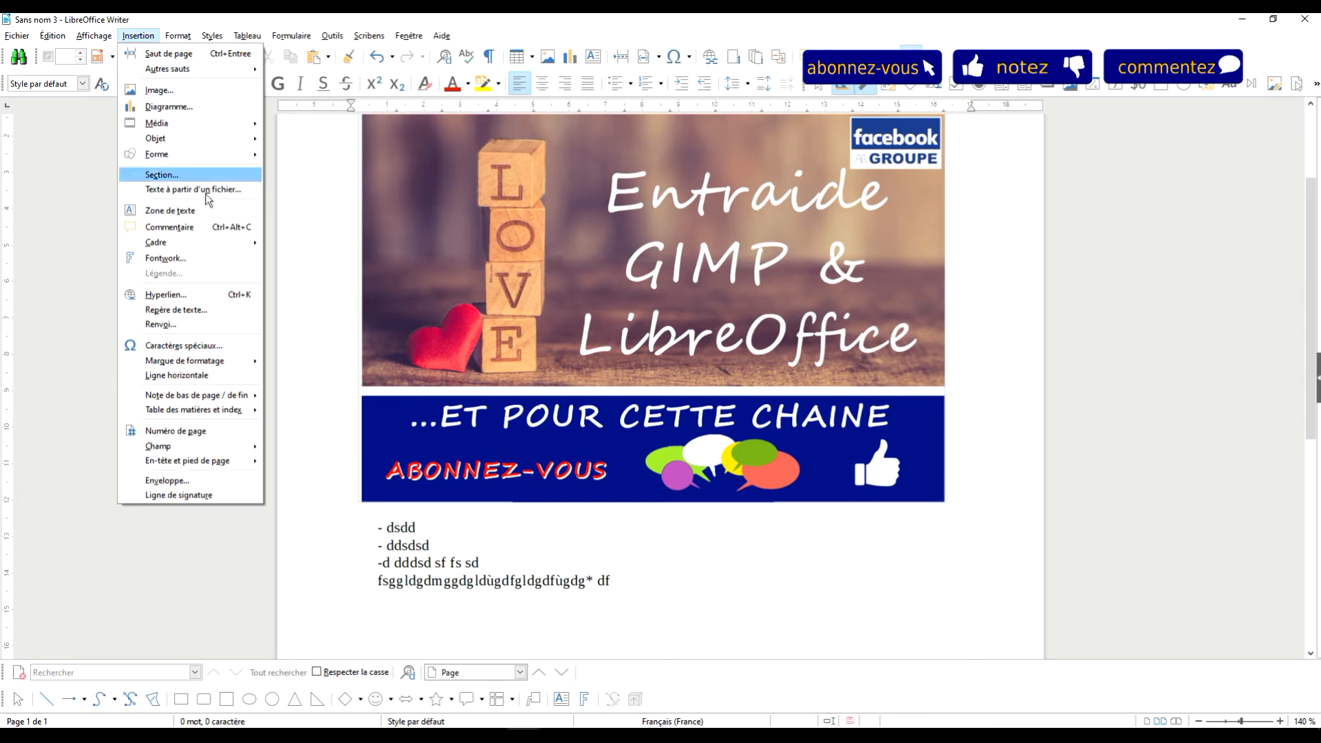
{"action": "mouse_move", "coordinate": [190, 241]}
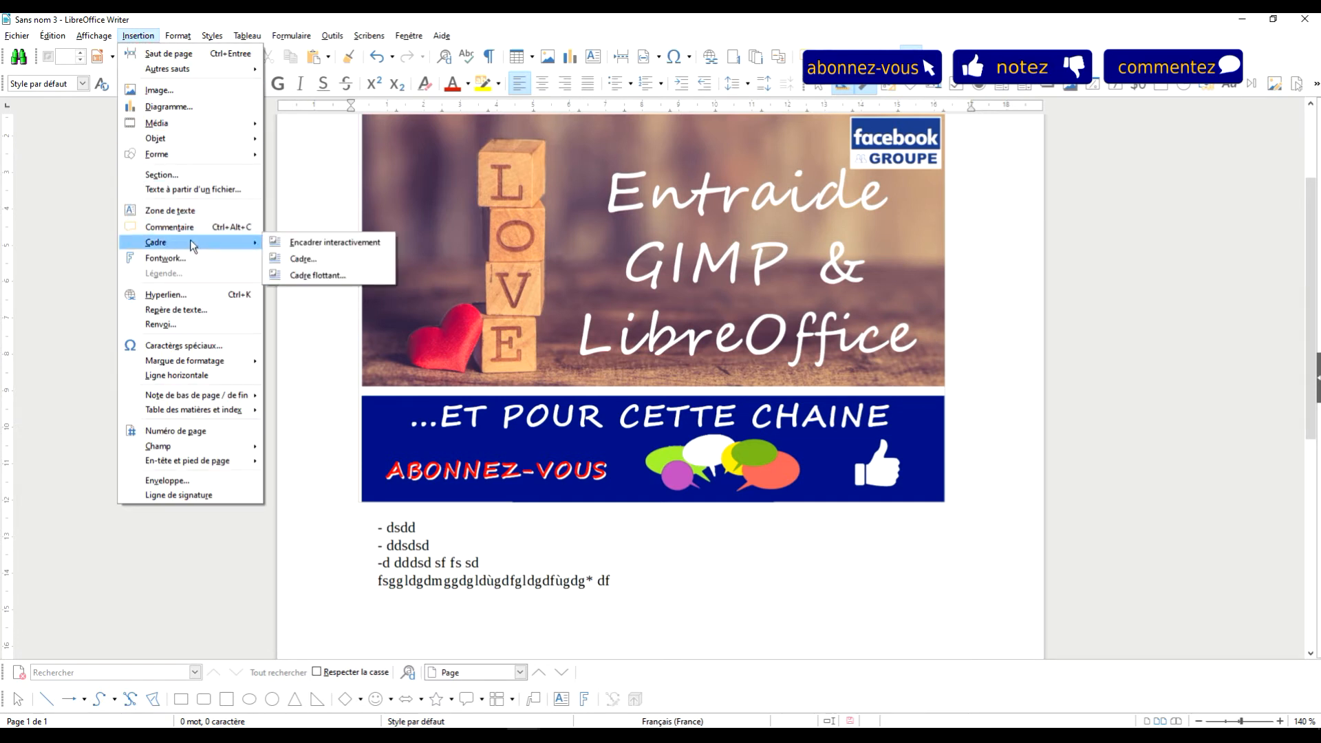
{"action": "left_click", "coordinate": [321, 262]}
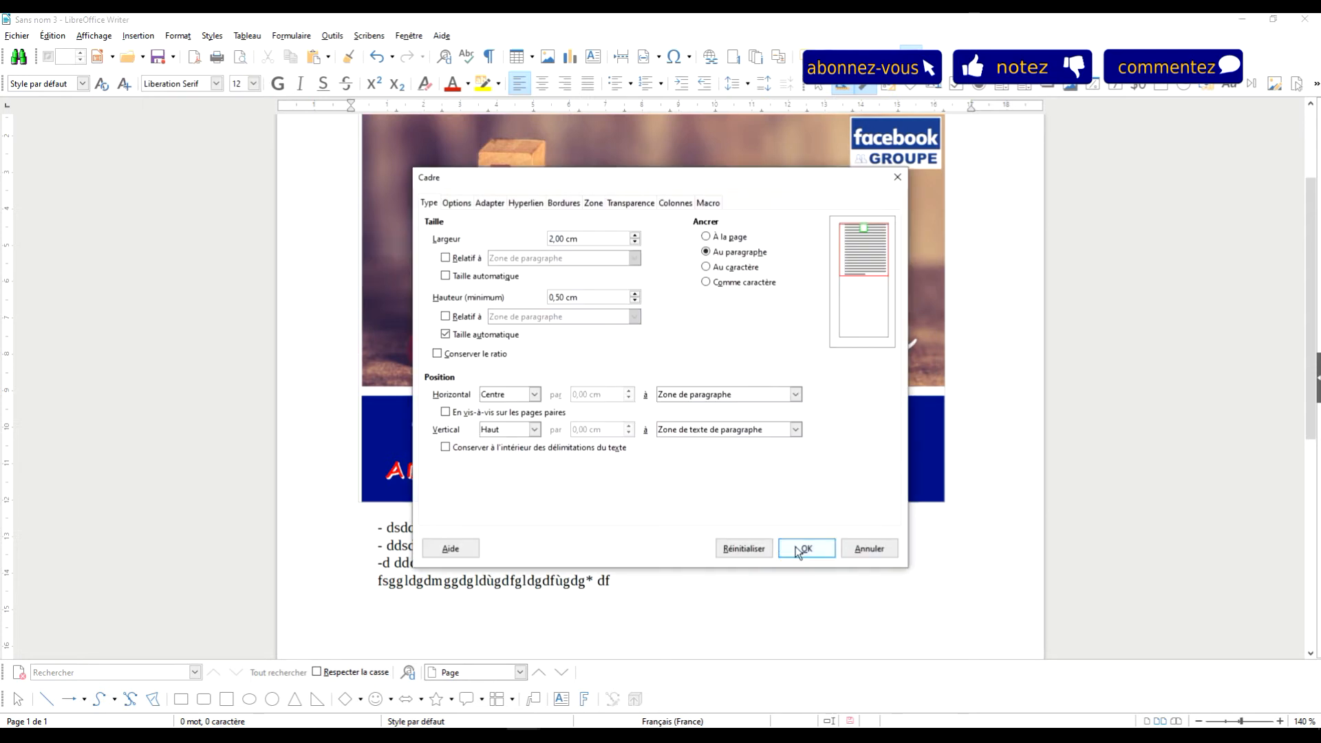
{"action": "left_click", "coordinate": [802, 546]}
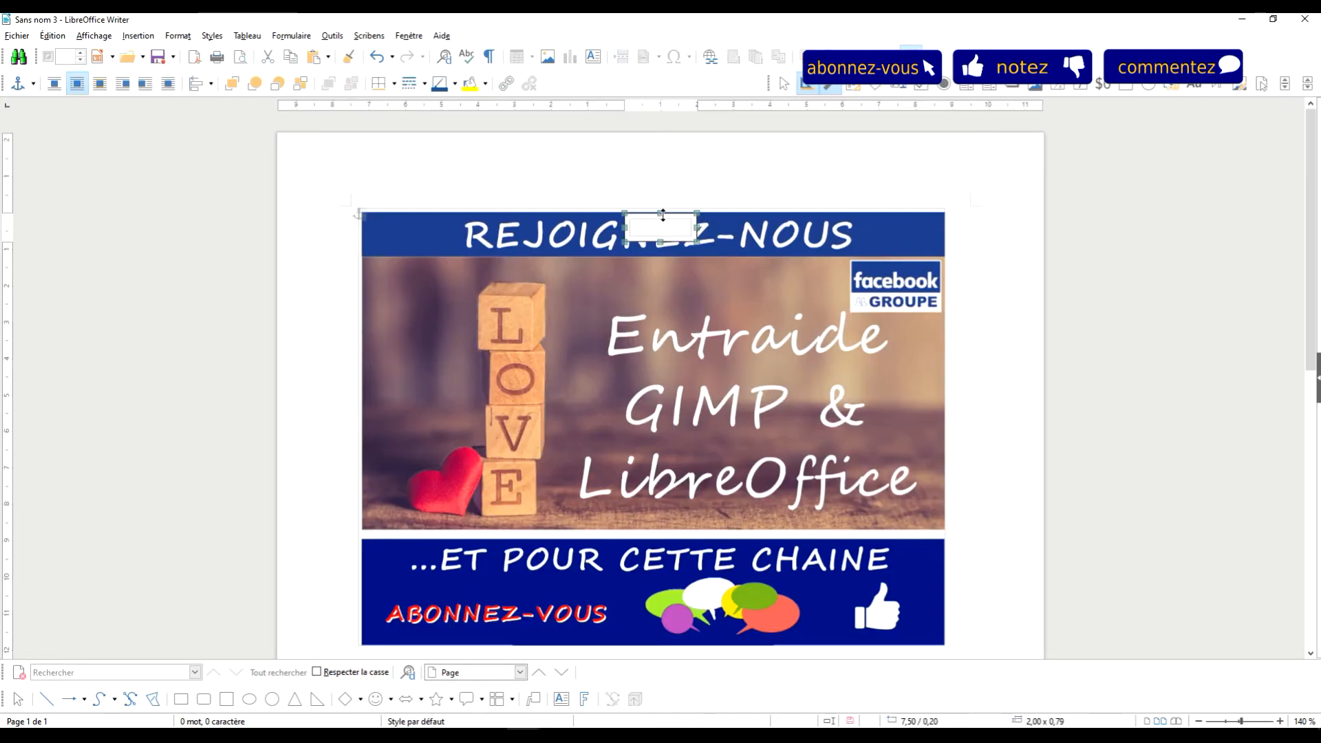
{"action": "left_click_drag", "start_coordinate": [670, 220], "coordinate": [736, 640]}
{"action": "scroll", "coordinate": [736, 640], "scroll_direction": "down", "scroll_amount": 5}
{"action": "left_click_drag", "start_coordinate": [745, 397], "coordinate": [705, 453]}
Enter "fggf" in the frame as a bulleted item and widen the frame to about 8.24 cm
{"action": "type", "text": "fggf"}
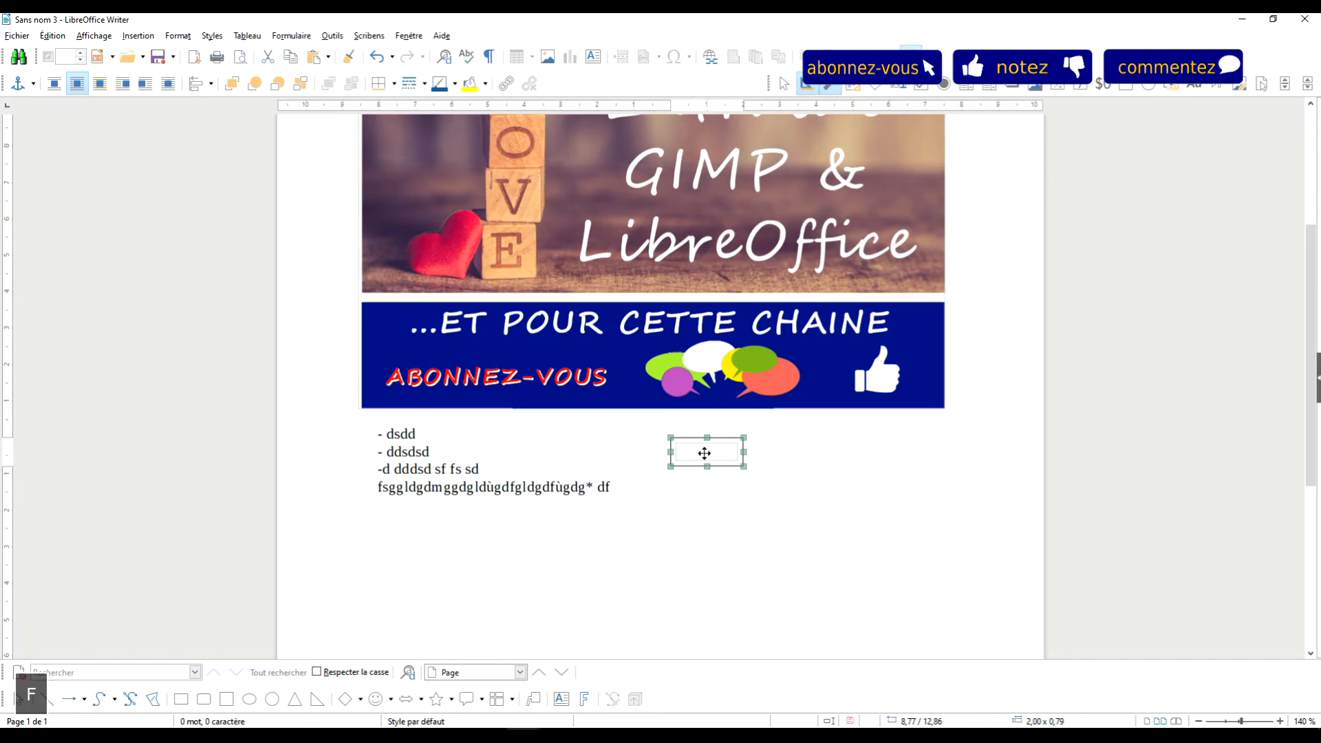
{"action": "double_click", "coordinate": [692, 452]}
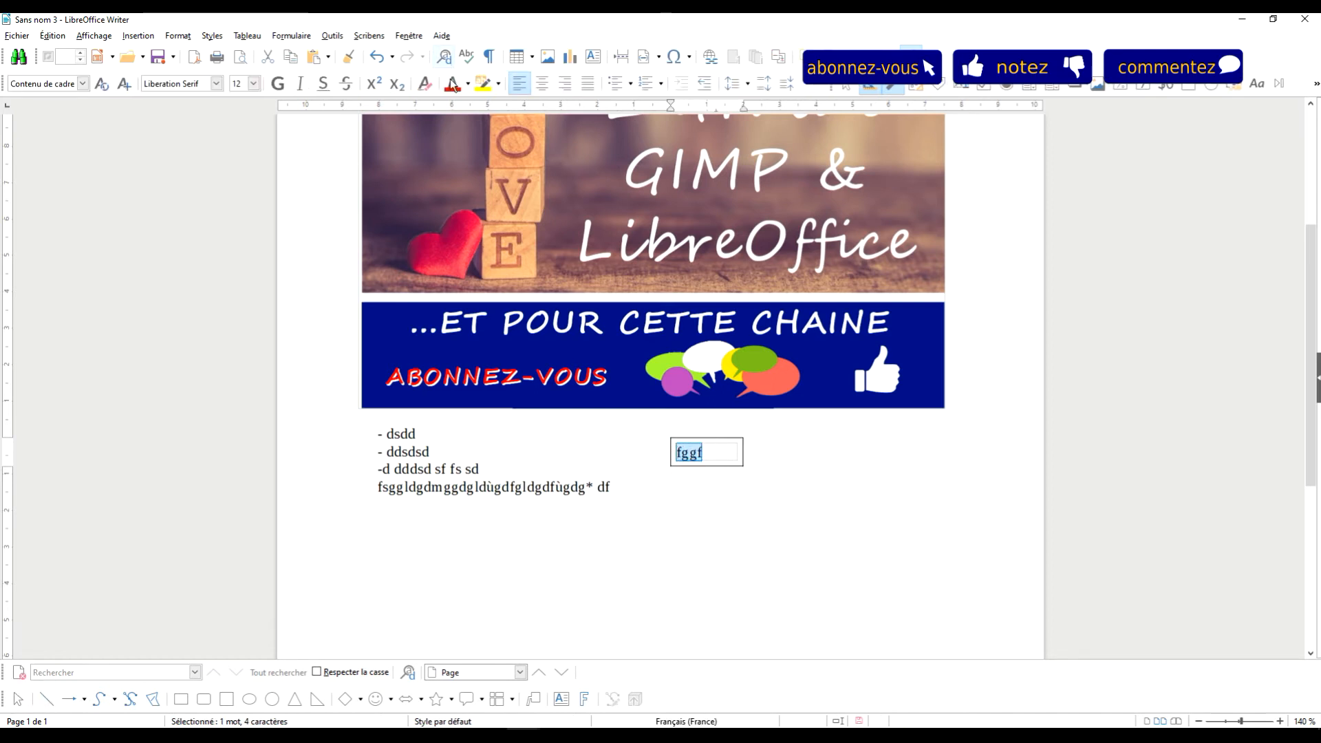
{"action": "left_click", "coordinate": [618, 84]}
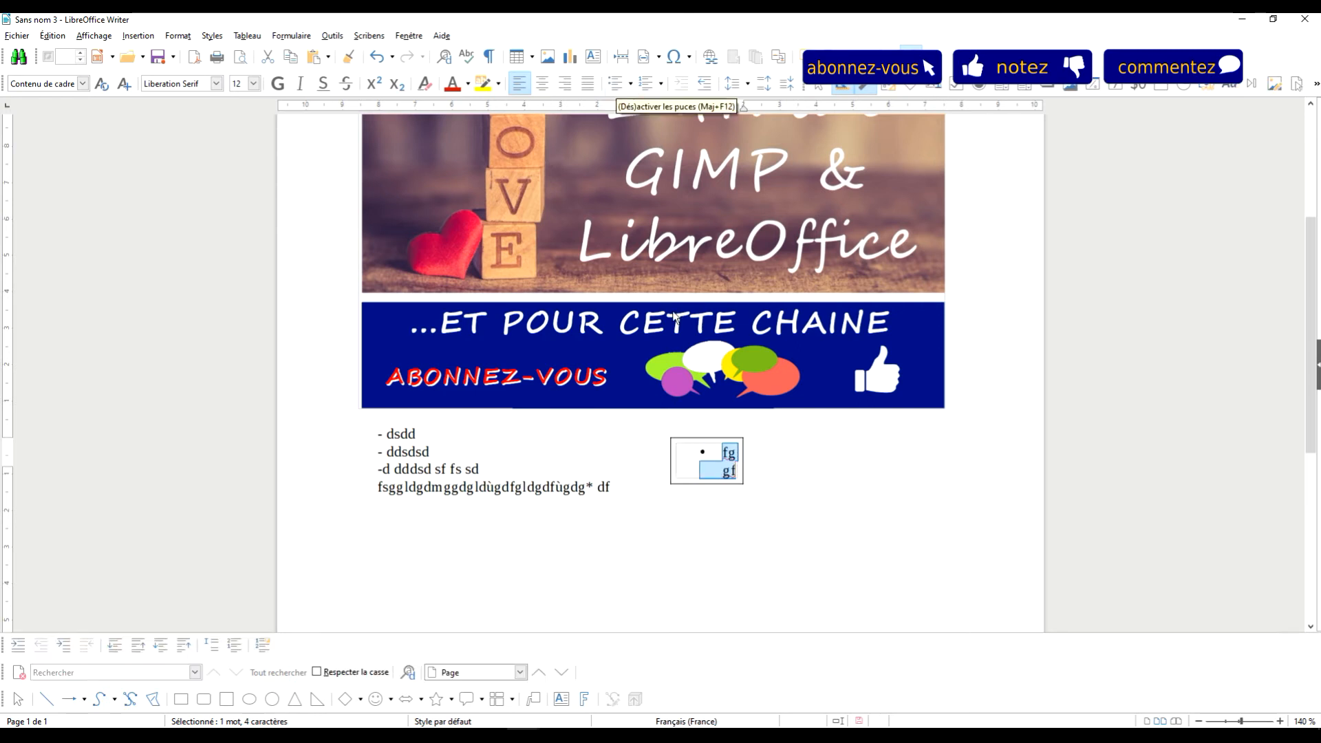
{"action": "left_click", "coordinate": [741, 475]}
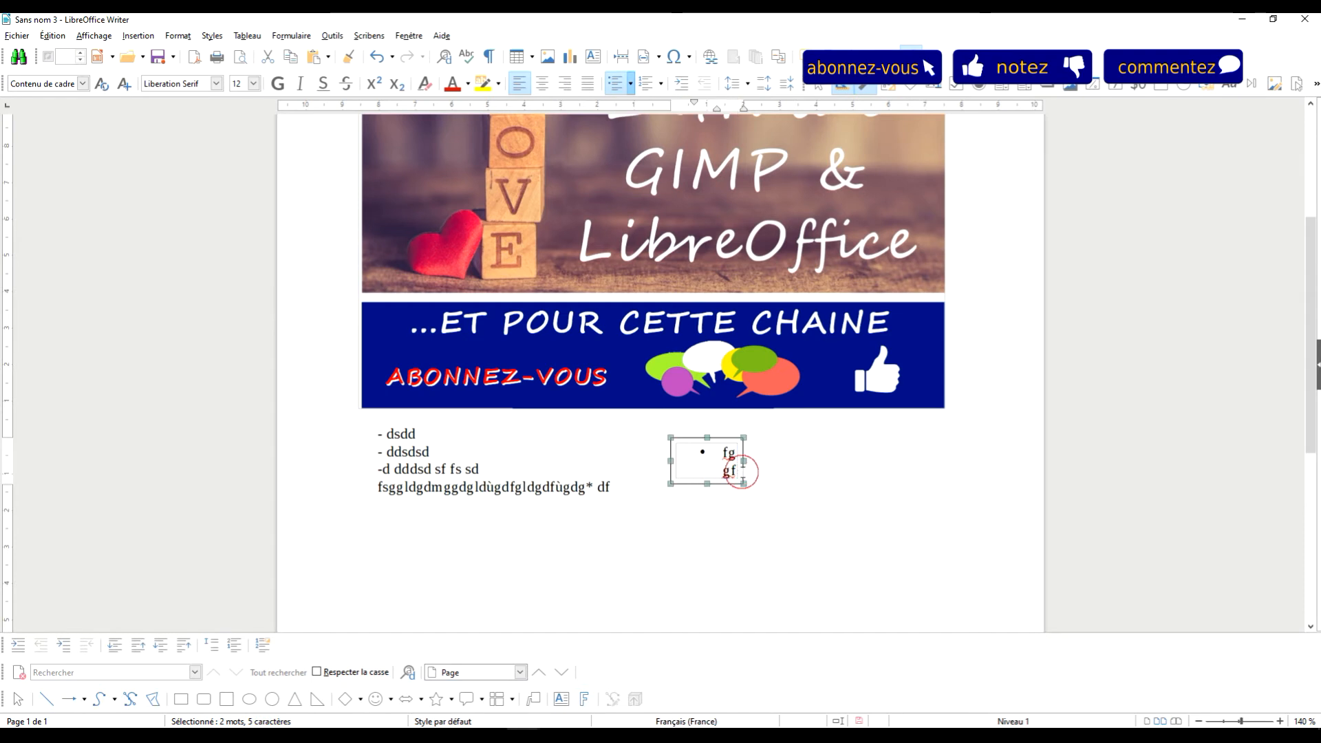
{"action": "left_click_drag", "start_coordinate": [743, 461], "coordinate": [973, 460]}
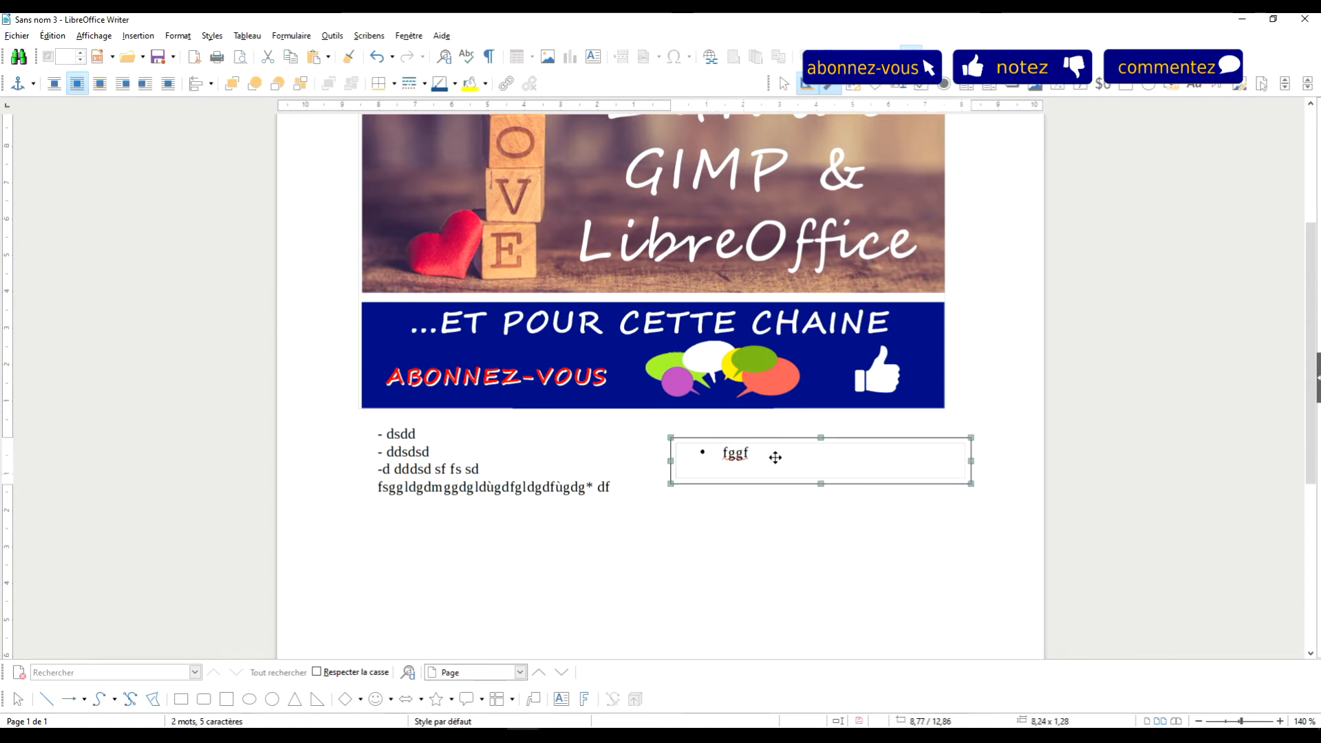
Extend the frame's first bullet with filler text and add two bullets, "hkmshkm mhklmrsh" and "h slhh lshl shtr"
{"action": "left_click", "coordinate": [753, 463]}
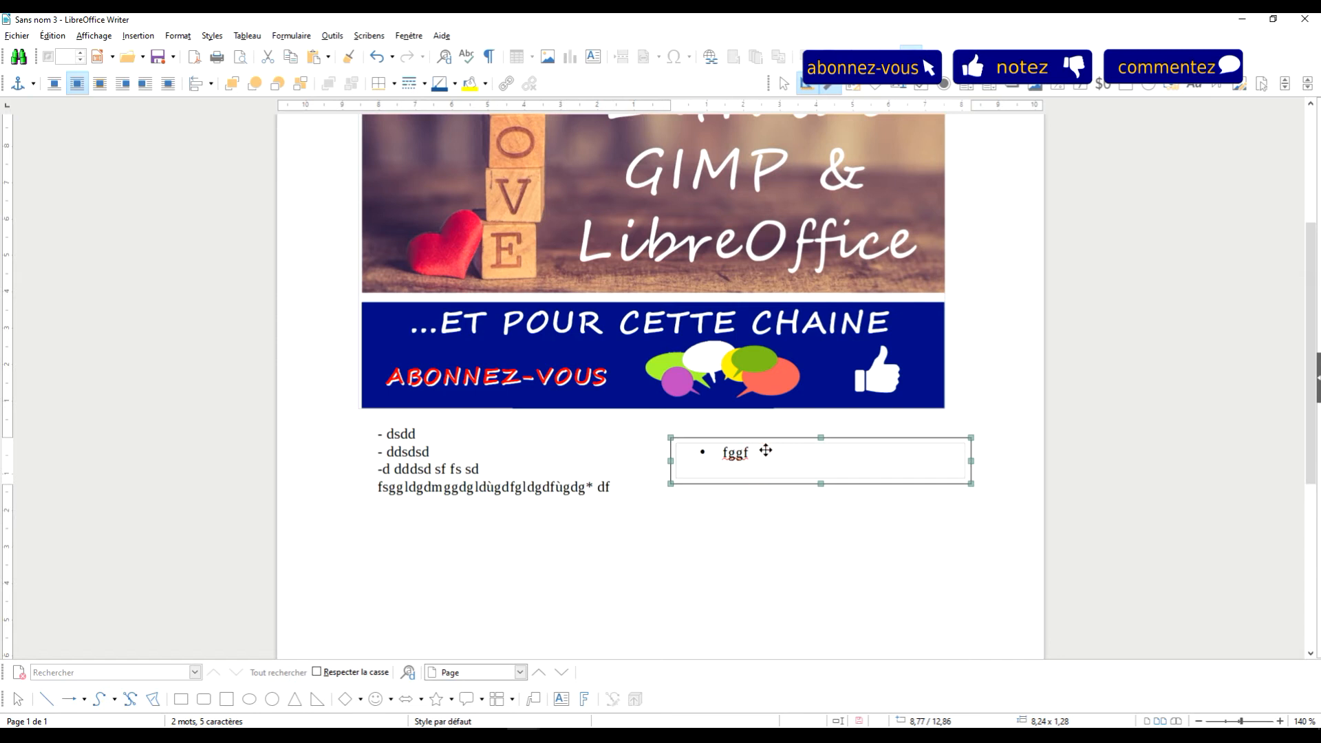
{"action": "type", "text": "nnvnvnv hfl hlmhmflhflmhkhk"}
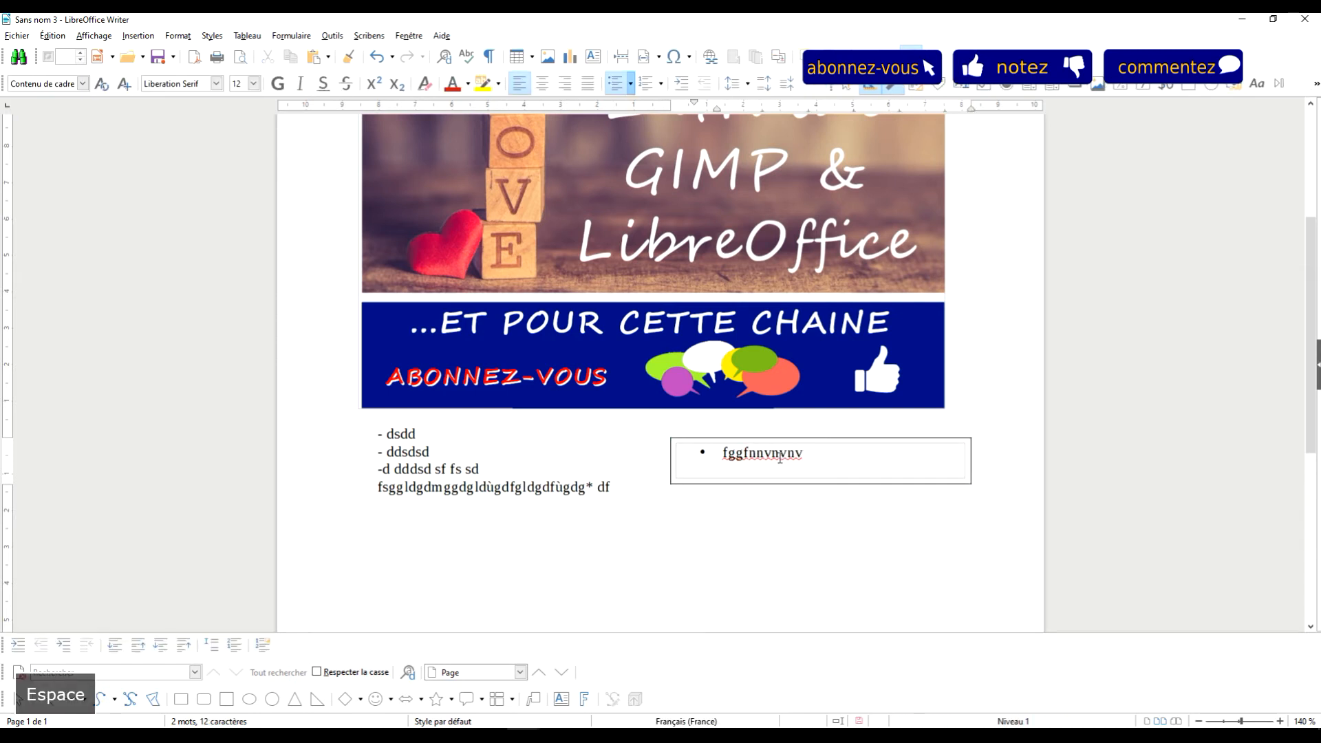
{"action": "type", "text": "mhkmhsmhkshlmhlmhlh h"}
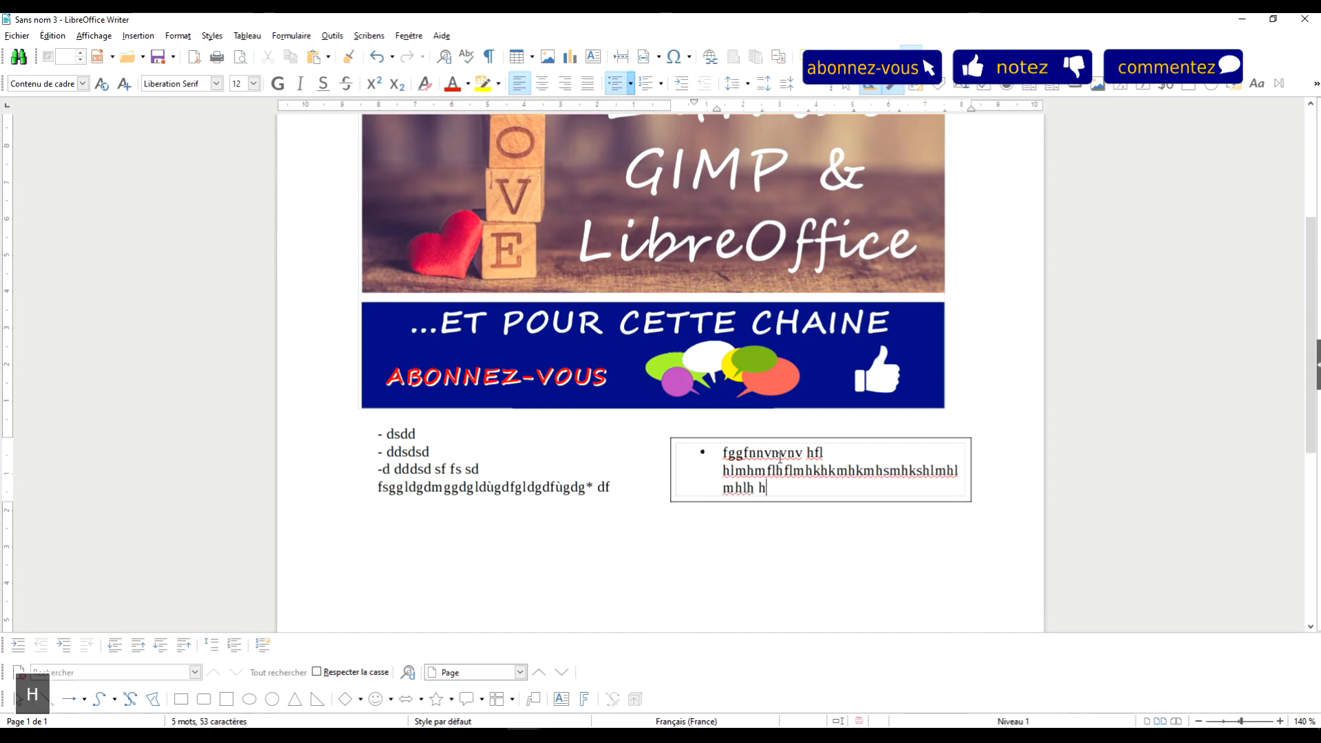
{"action": "key", "text": "Return"}
{"action": "type", "text": "hkmshkm mhklmrsh"}
{"action": "key", "text": "Return"}
{"action": "type", "text": "h slhh lshl shtr"}
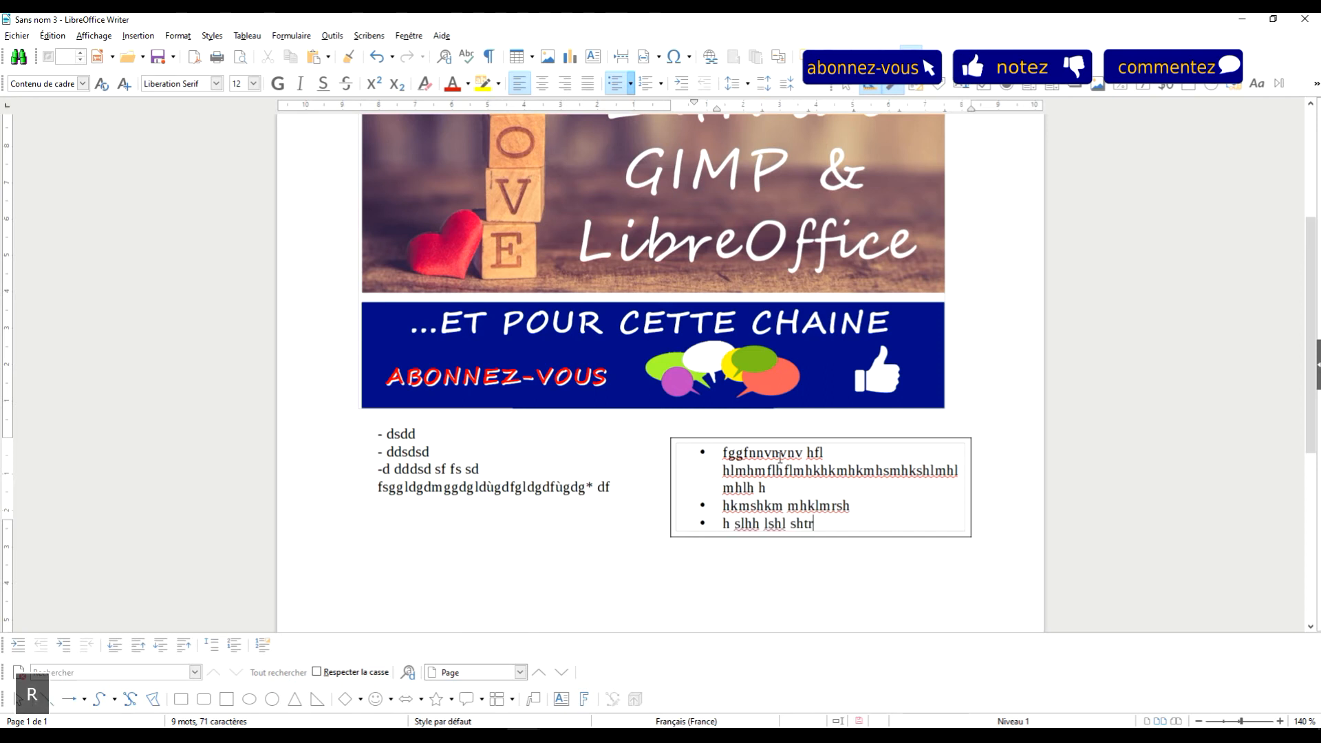
{"action": "left_click", "coordinate": [558, 518]}
{"action": "left_click", "coordinate": [834, 551]}
{"action": "scroll", "coordinate": [842, 444], "scroll_direction": "down", "scroll_amount": 3}
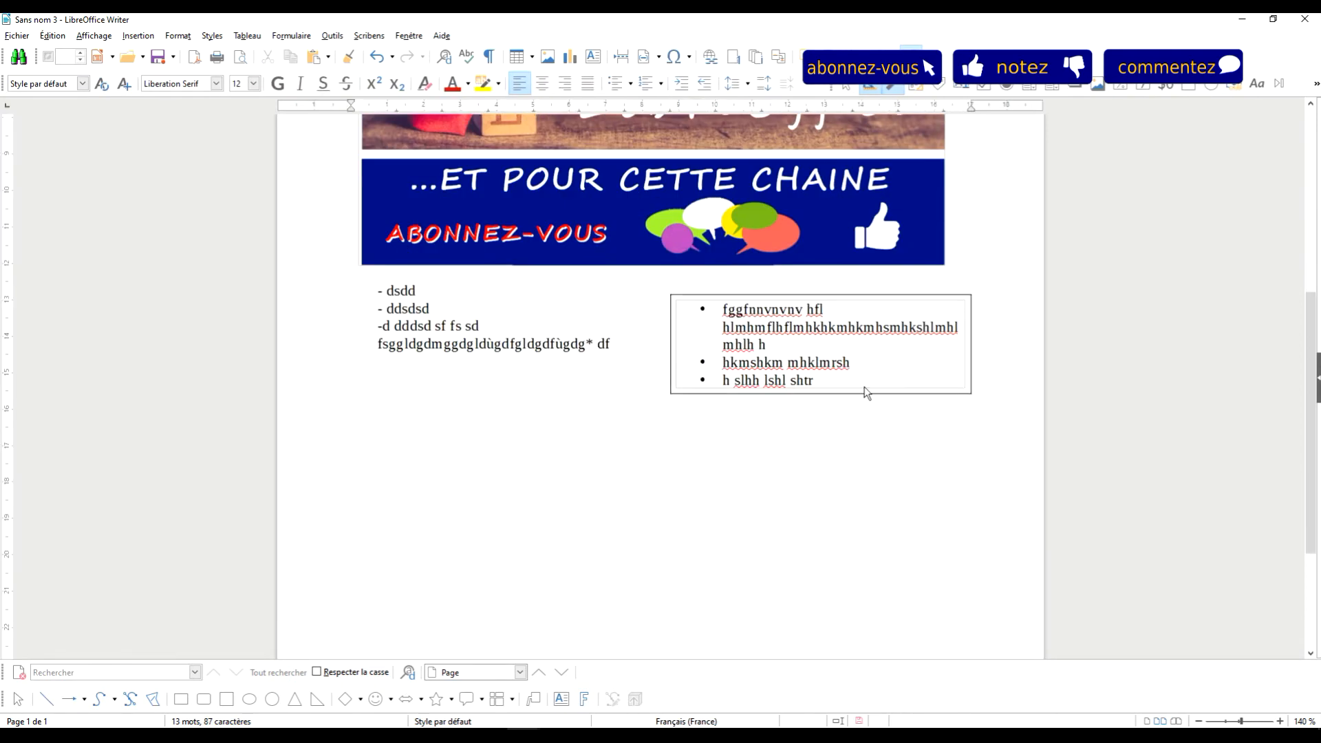
{"action": "scroll", "coordinate": [865, 393], "scroll_direction": "up", "scroll_amount": 3}
{"action": "scroll", "coordinate": [814, 393], "scroll_direction": "down", "scroll_amount": 4}
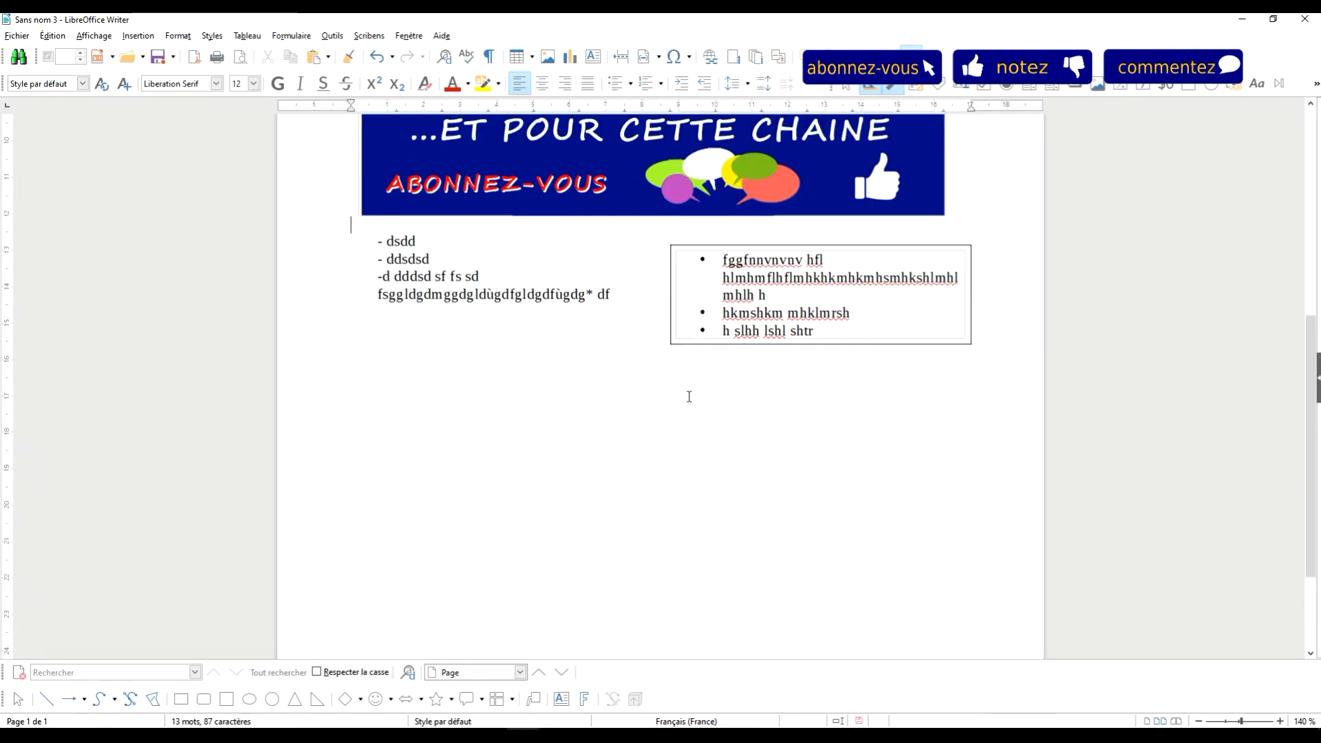
{"action": "left_click", "coordinate": [614, 285]}
{"action": "scroll", "coordinate": [826, 413], "scroll_direction": "up", "scroll_amount": 5}
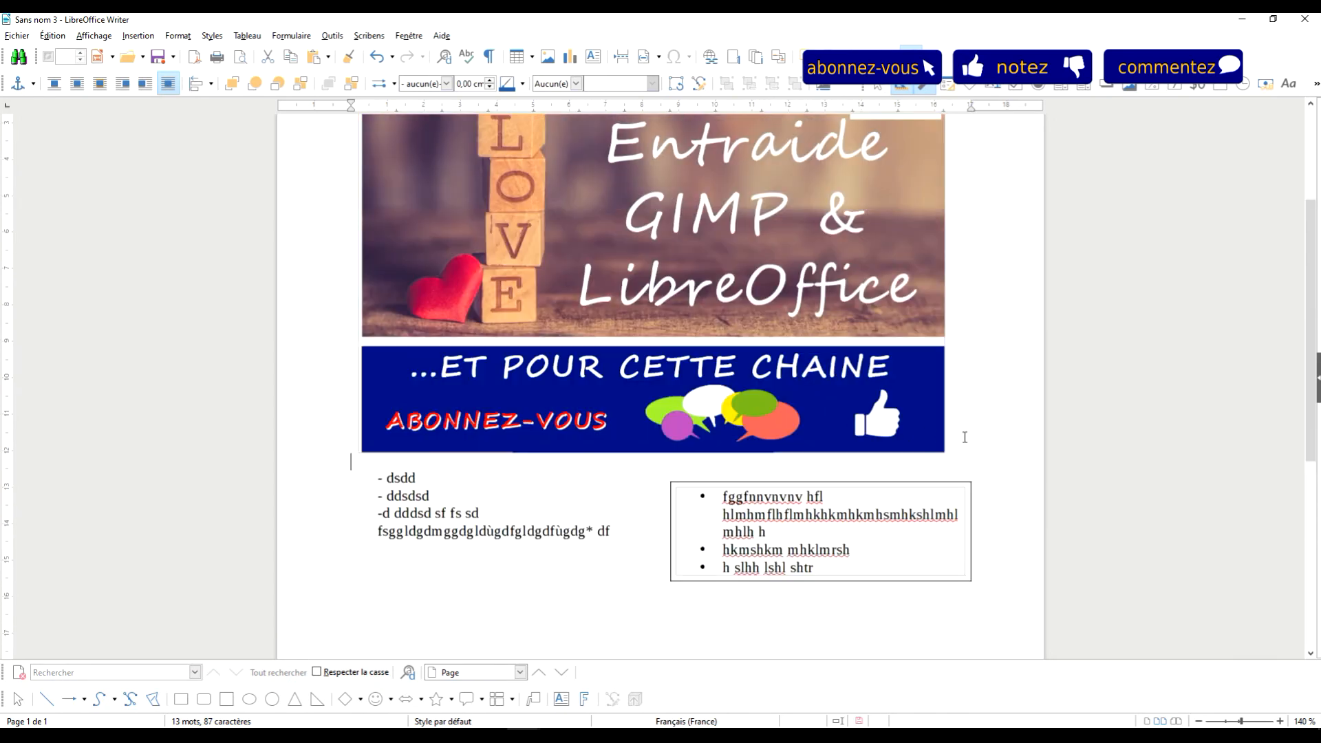
Add short filler lines of ")", ")o)", "o" and "o)" to the document body below the banner, outside the text box and frame
{"action": "scroll", "coordinate": [965, 438], "scroll_direction": "down", "scroll_amount": 4}
{"action": "left_click", "coordinate": [996, 390]}
{"action": "key", "text": "Return"}
{"action": "type", "text": ")  )o)"}
{"action": "key", "text": "Return"}
{"action": "key", "text": "Return"}
{"action": "type", "text": "o"}
{"action": "key", "text": "Return"}
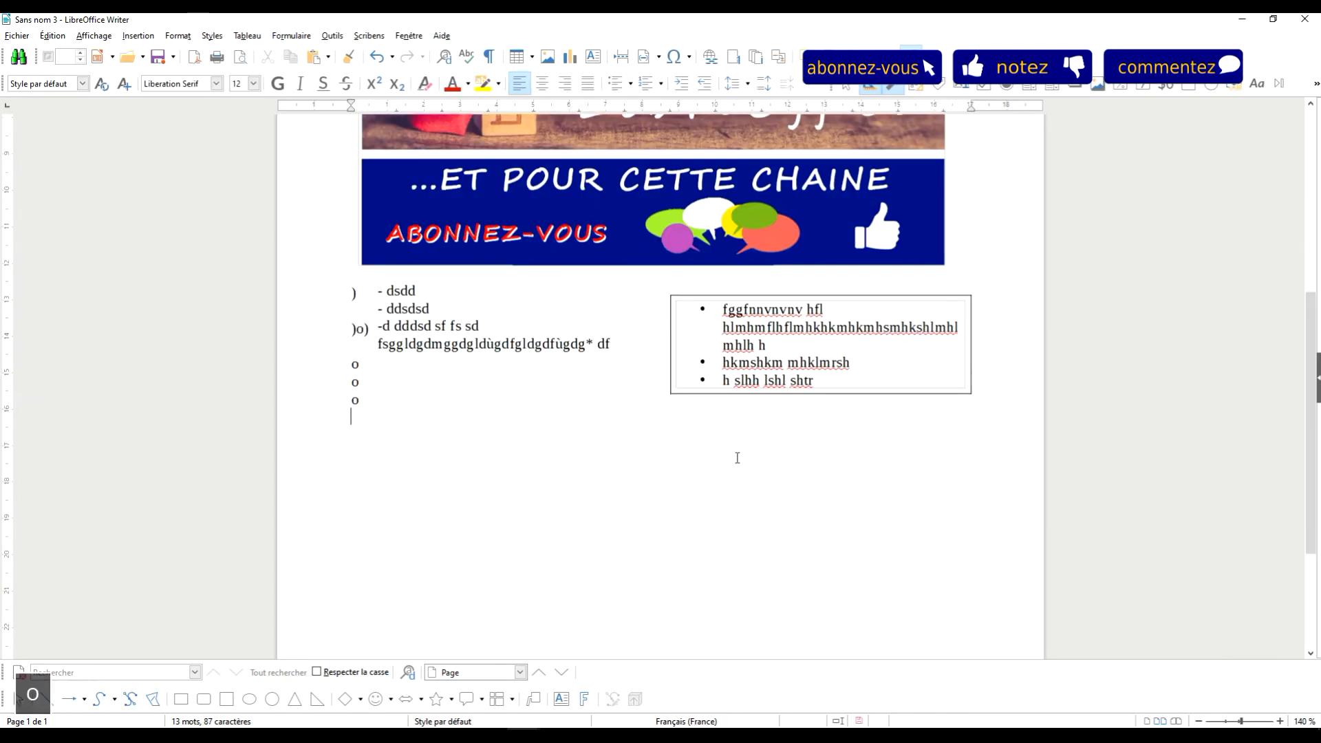
{"action": "type", "text": "o)"}
{"action": "key", "text": "Return"}
{"action": "type", "text": "o)"}
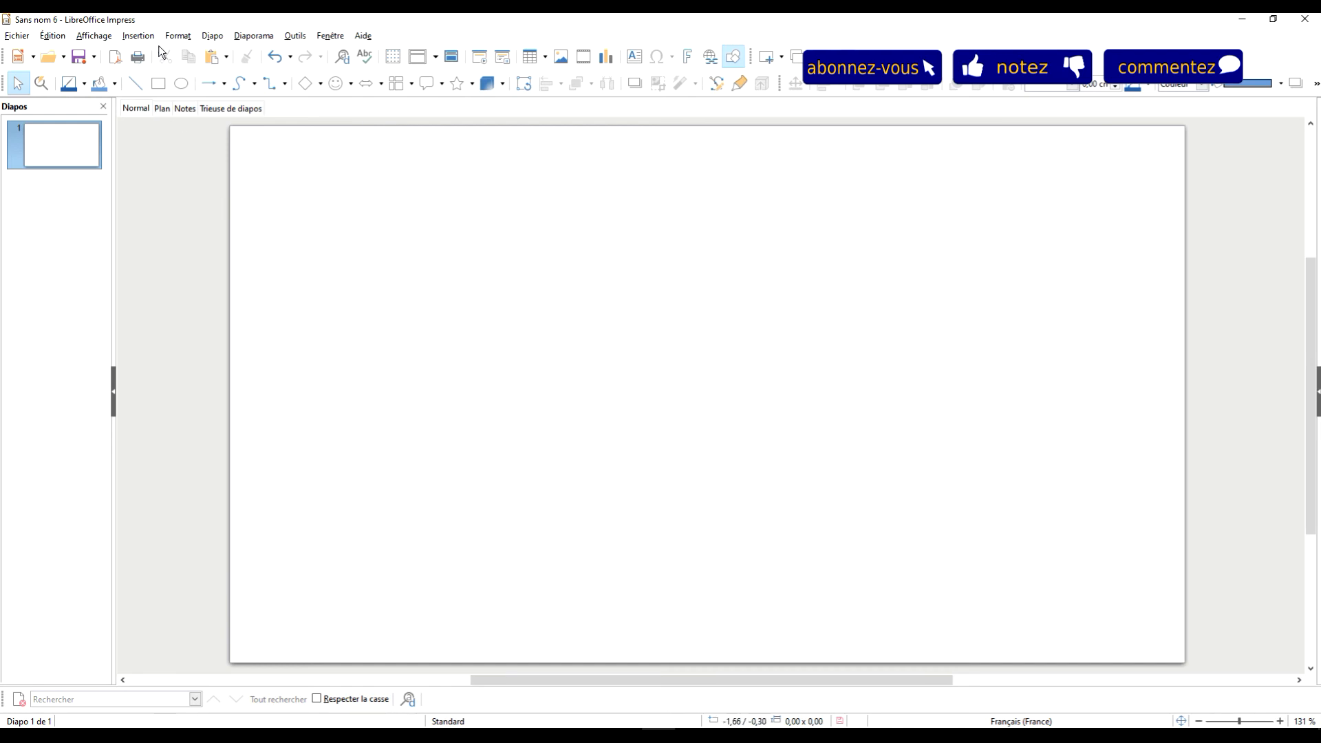
In the LibreOffice Impress presentation, insert a formula object on the blank slide with the code "size 20 vec A"
{"action": "left_click", "coordinate": [140, 36]}
{"action": "mouse_move", "coordinate": [198, 123]}
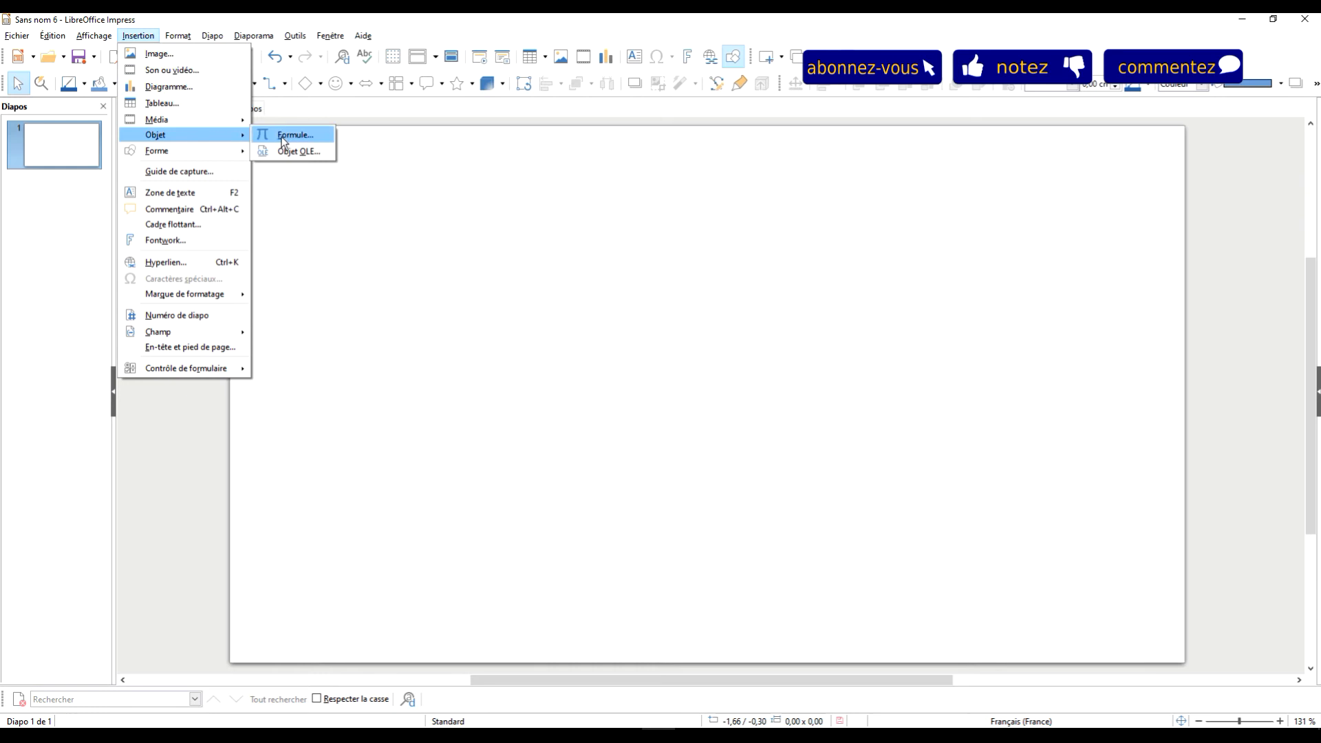
{"action": "left_click", "coordinate": [294, 135]}
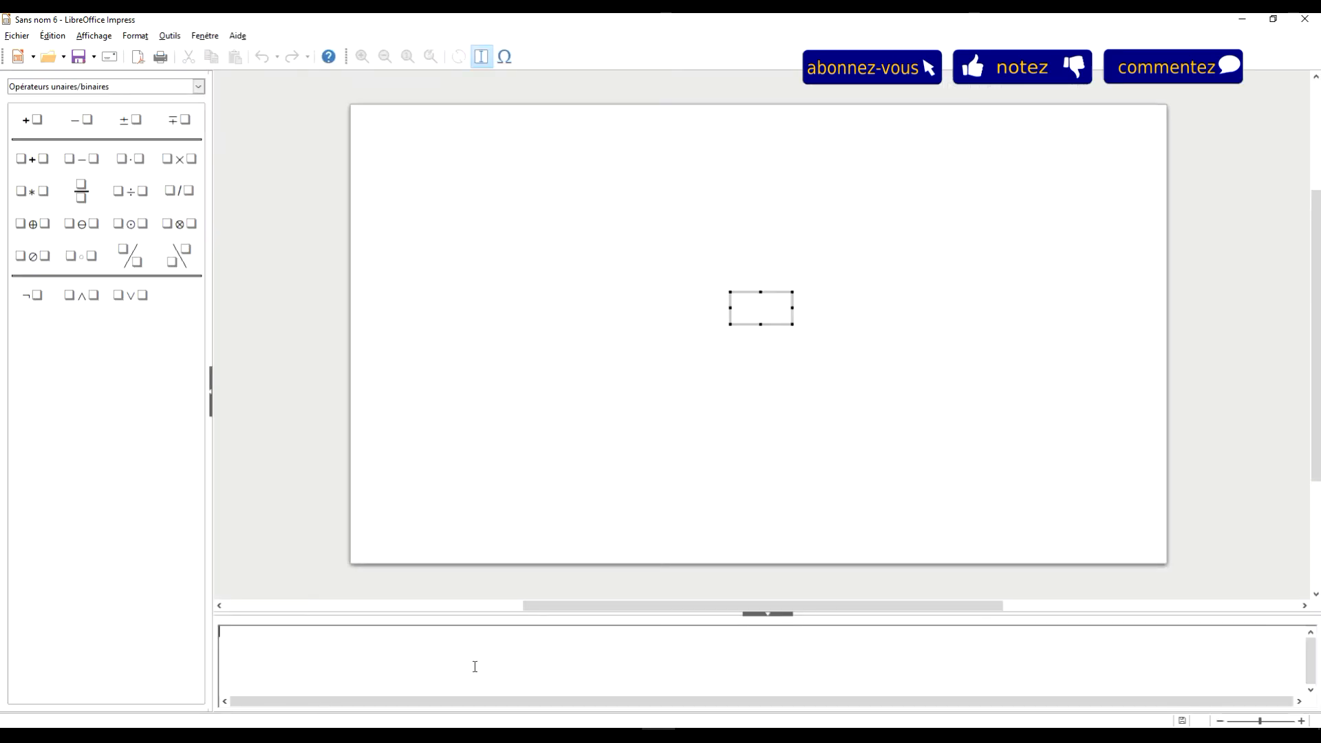
{"action": "type", "text": "size"}
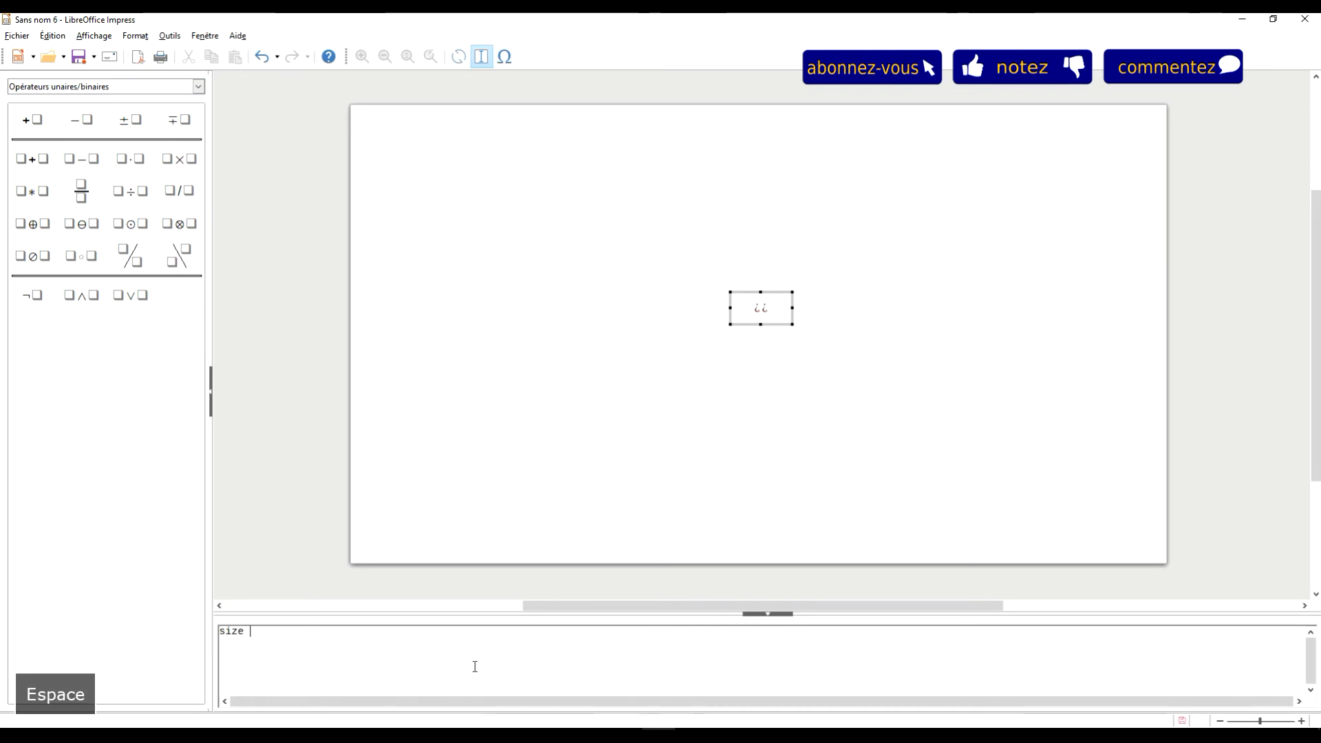
{"action": "type", "text": " 20 vec 20"}
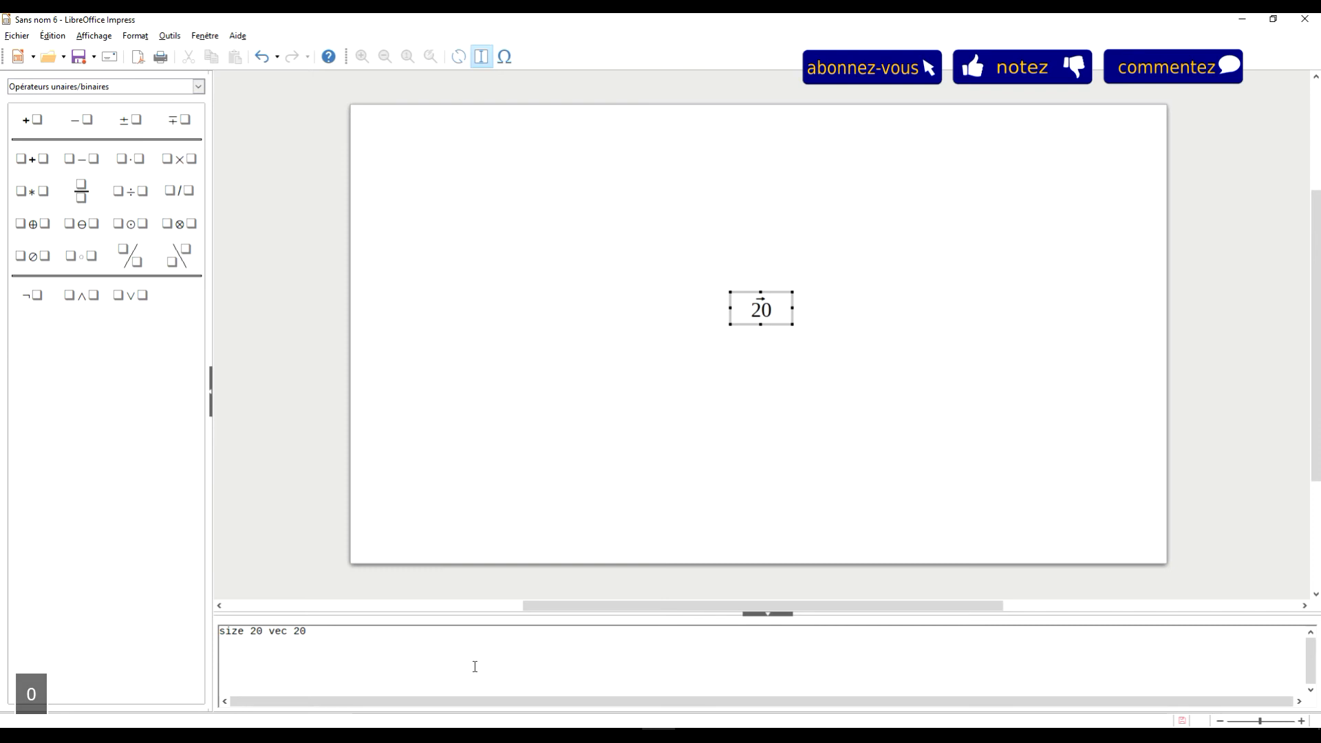
{"action": "key", "text": "BackSpace"}
{"action": "key", "text": "BackSpace"}
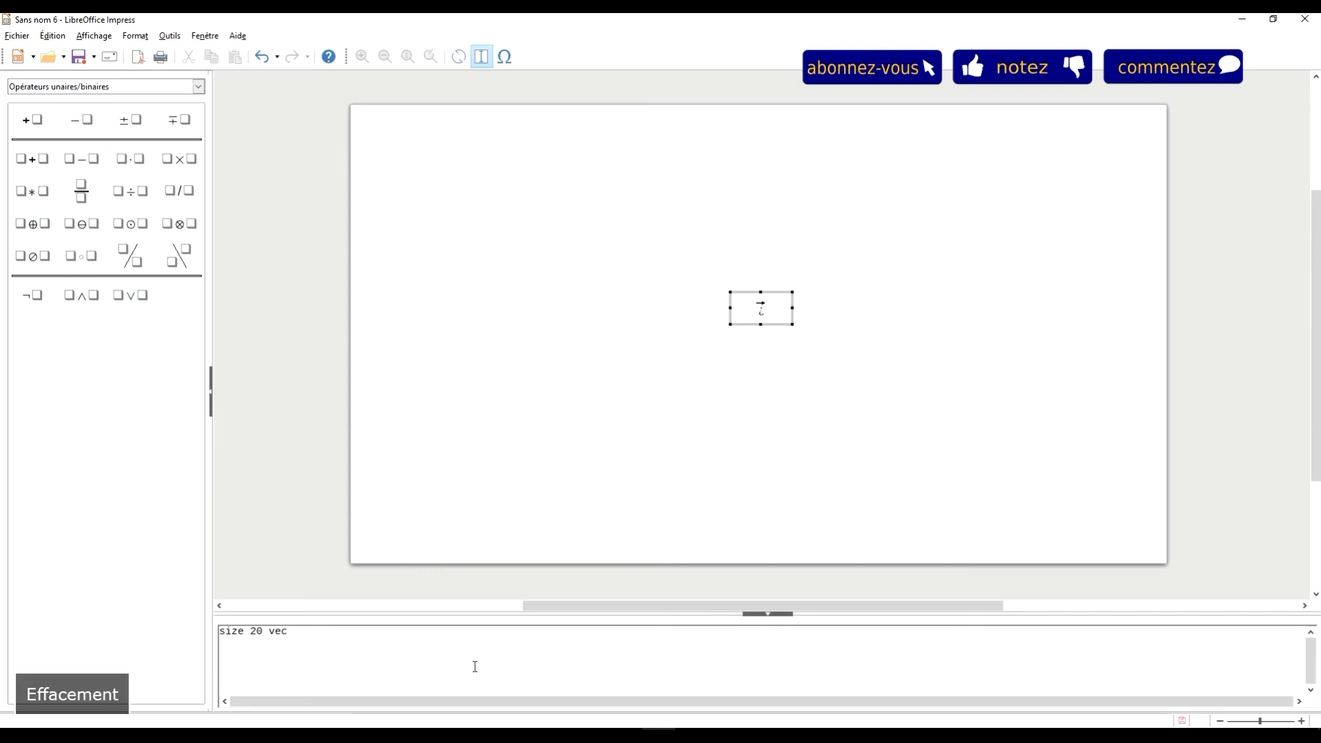
{"action": "type", "text": "A"}
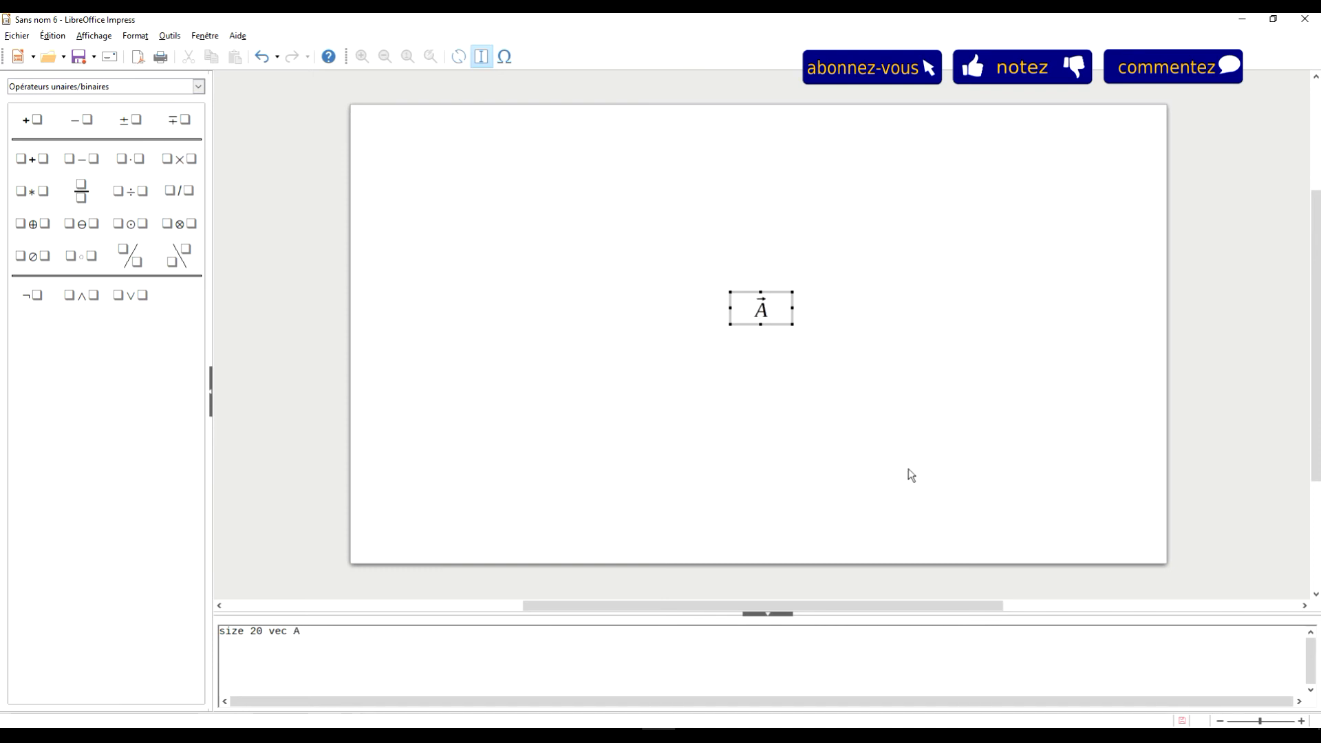
{"action": "left_click", "coordinate": [898, 413]}
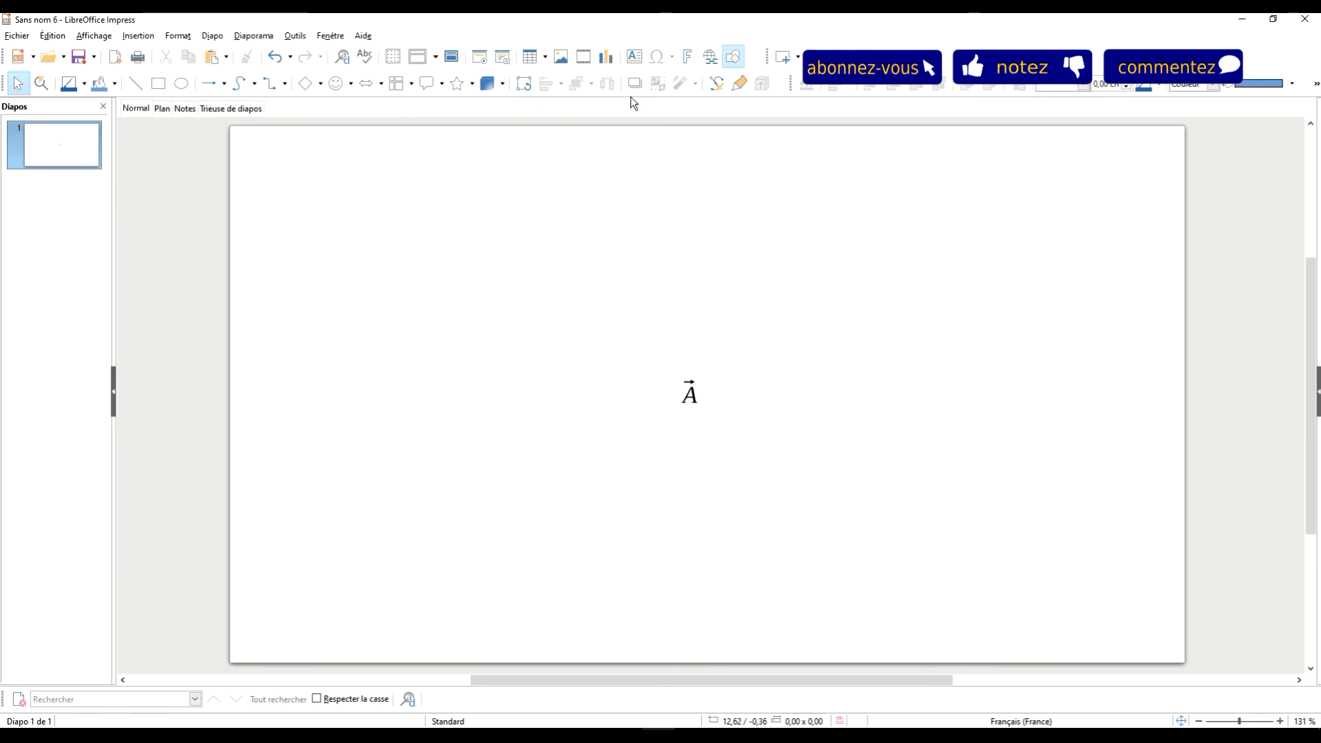
Add a text box about 19.5 cm wide above the vector formula and enter "soit " in it
{"action": "left_click", "coordinate": [634, 57]}
{"action": "left_click_drag", "start_coordinate": [362, 187], "coordinate": [1021, 348]}
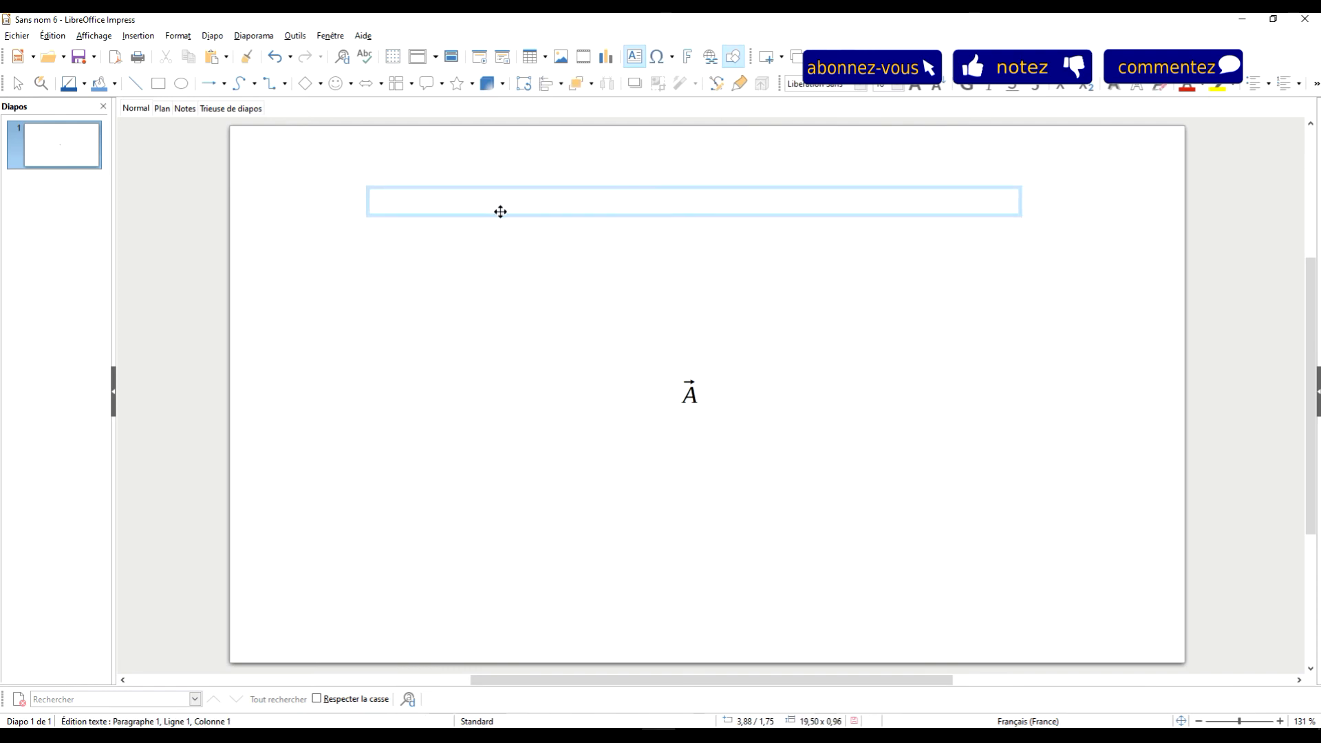
{"action": "type", "text": "soit ve"}
{"action": "key", "text": "BackSpace"}
{"action": "key", "text": "BackSpace"}
{"action": "key", "text": "BackSpace"}
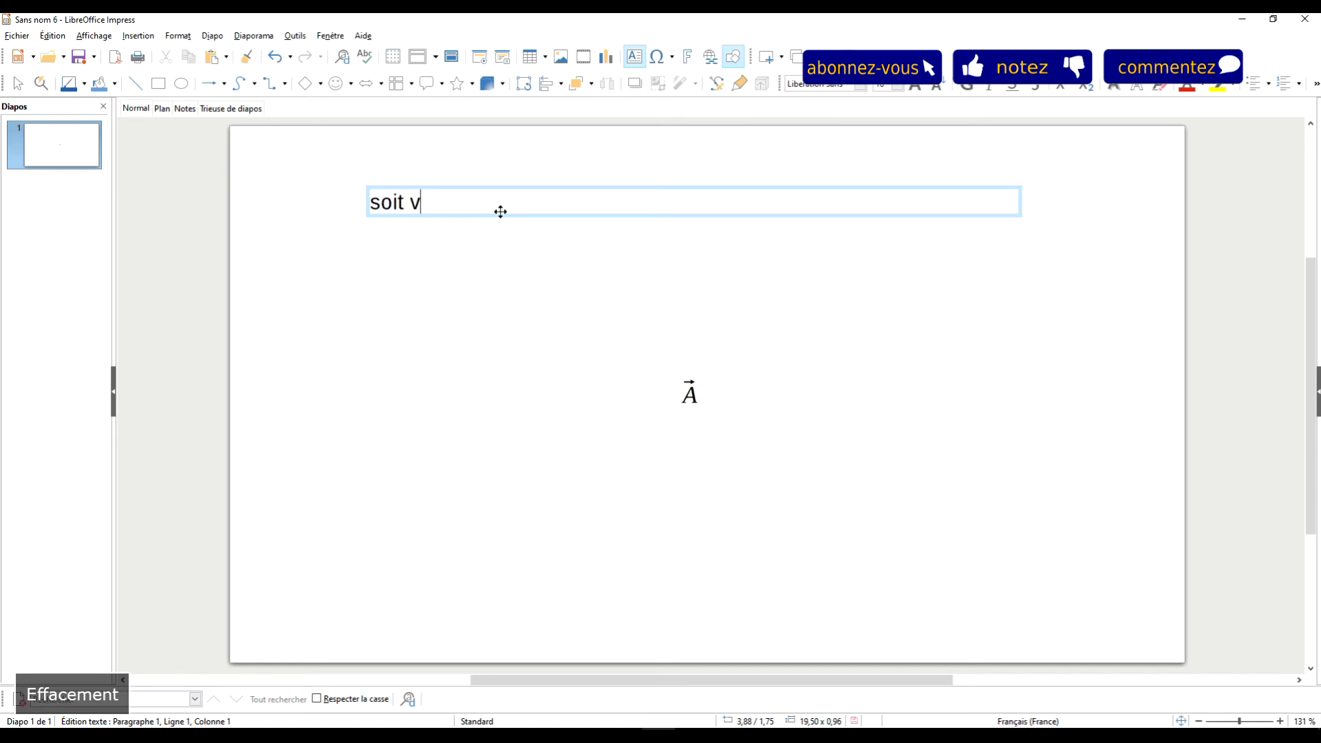
Try to insert a formula object with the code "size 20 Vec A" inside the text box after "soit"
{"action": "left_click", "coordinate": [137, 35]}
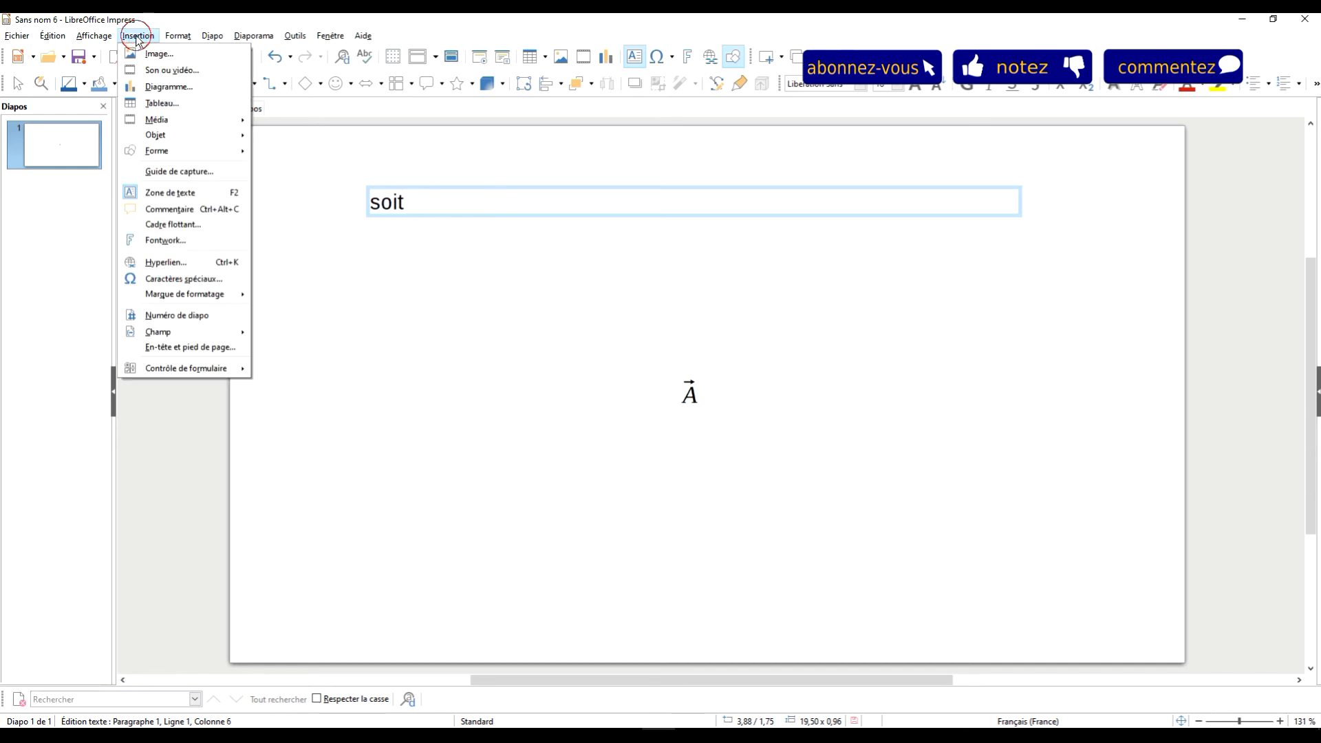
{"action": "mouse_move", "coordinate": [188, 142]}
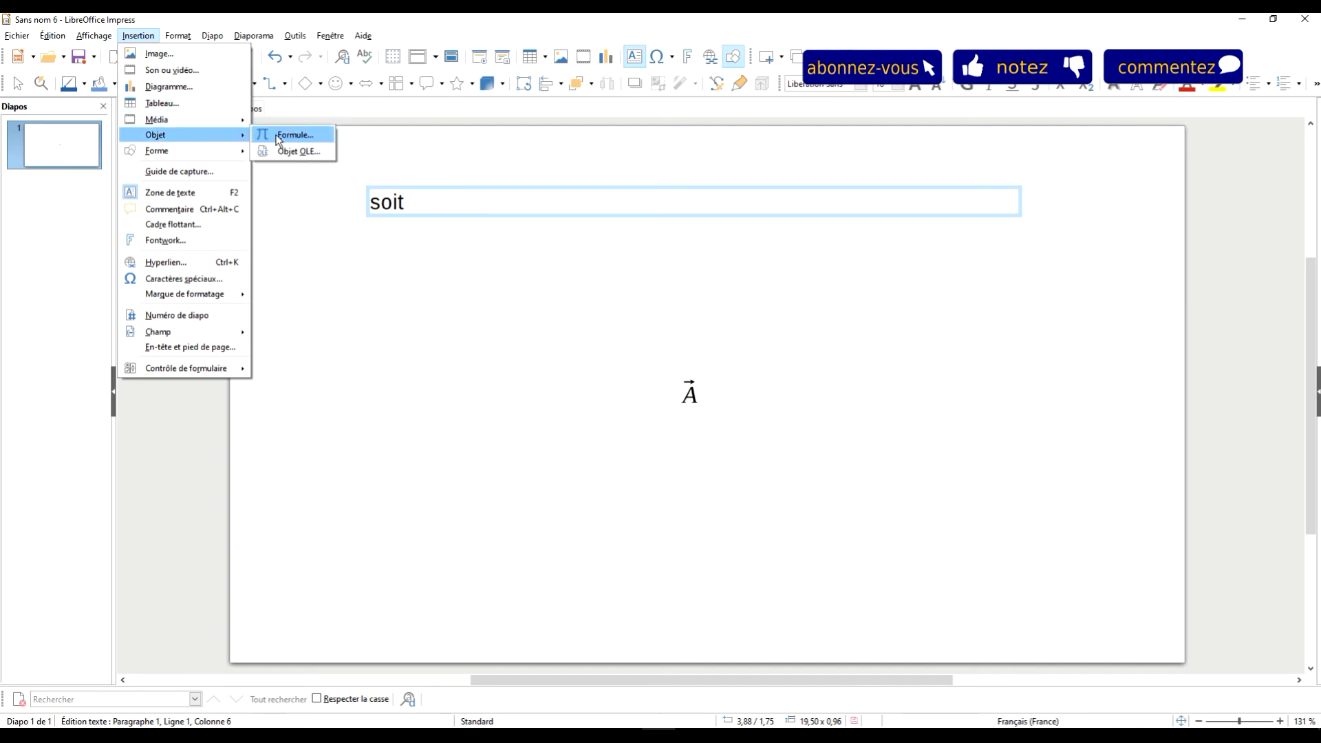
{"action": "left_click", "coordinate": [289, 135]}
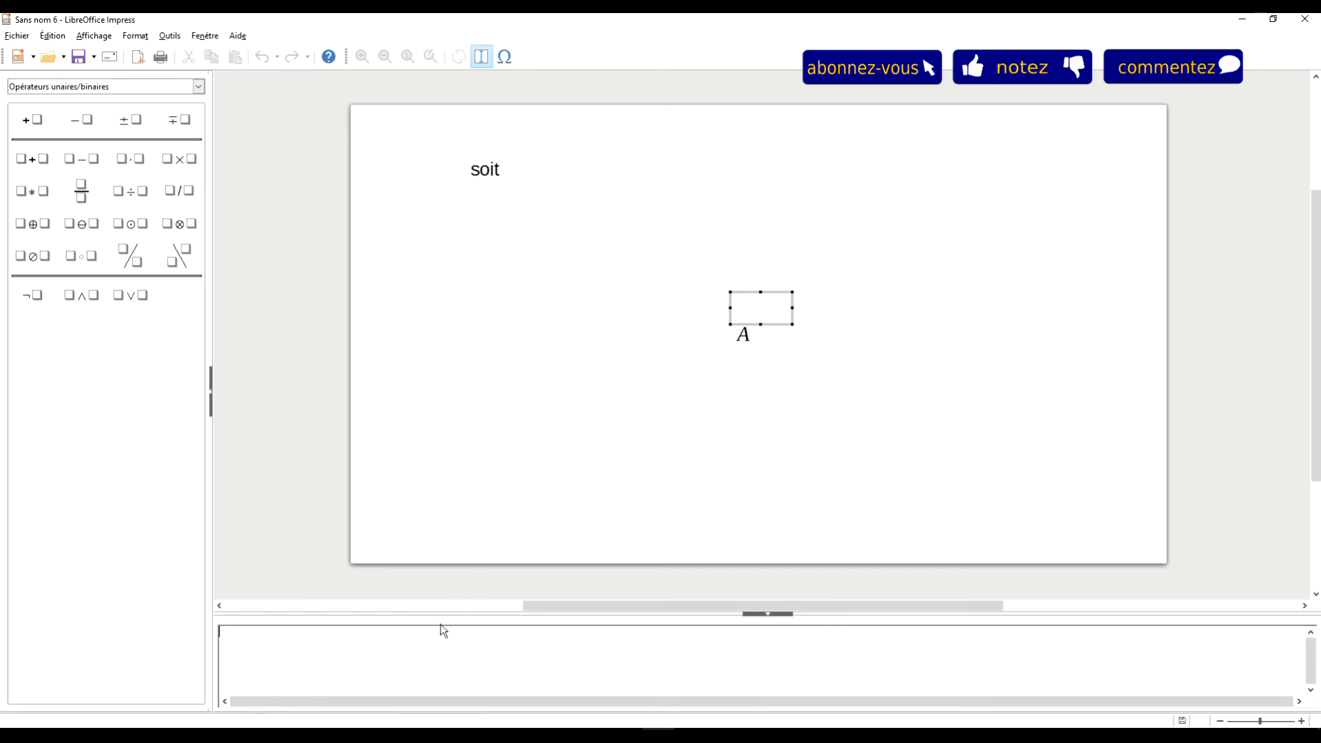
{"action": "type", "text": "s"}
{"action": "type", "text": "ize"}
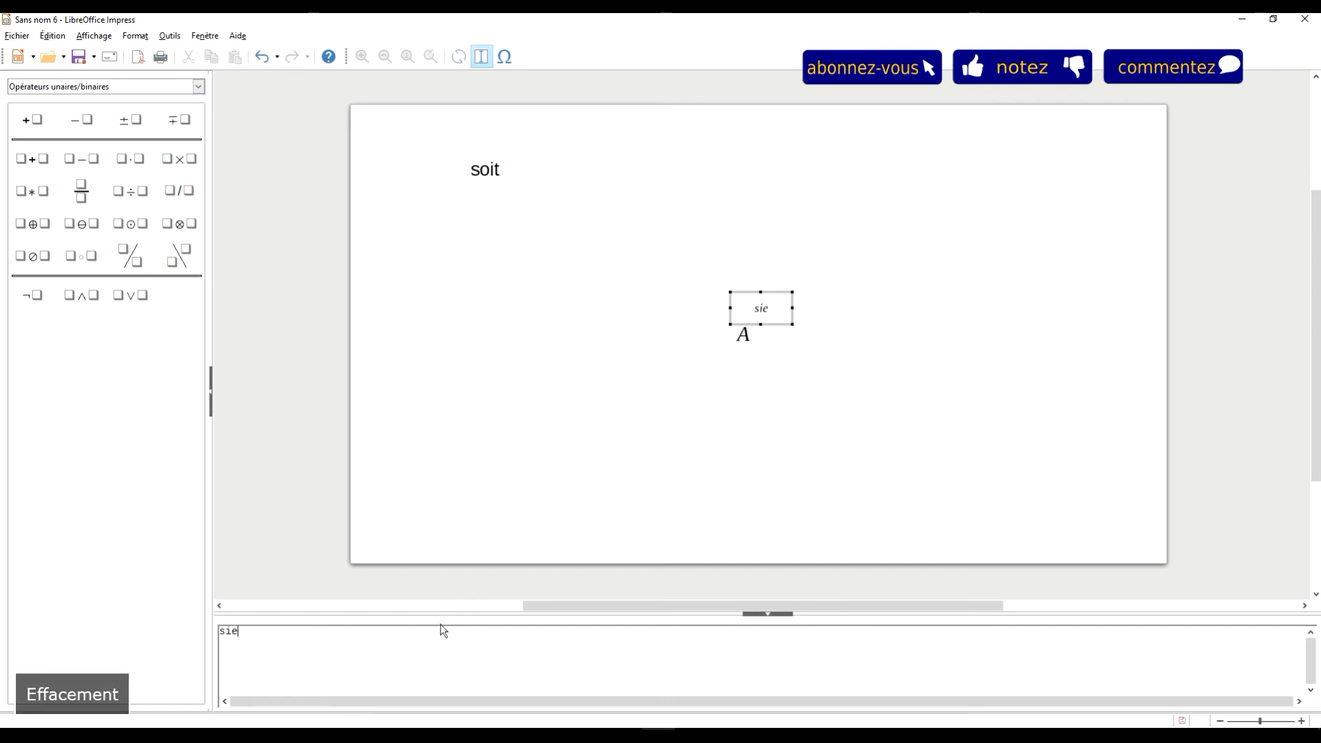
{"action": "key", "text": "BackSpace"}
{"action": "key", "text": "BackSpace"}
{"action": "type", "text": "e 20 Vec A"}
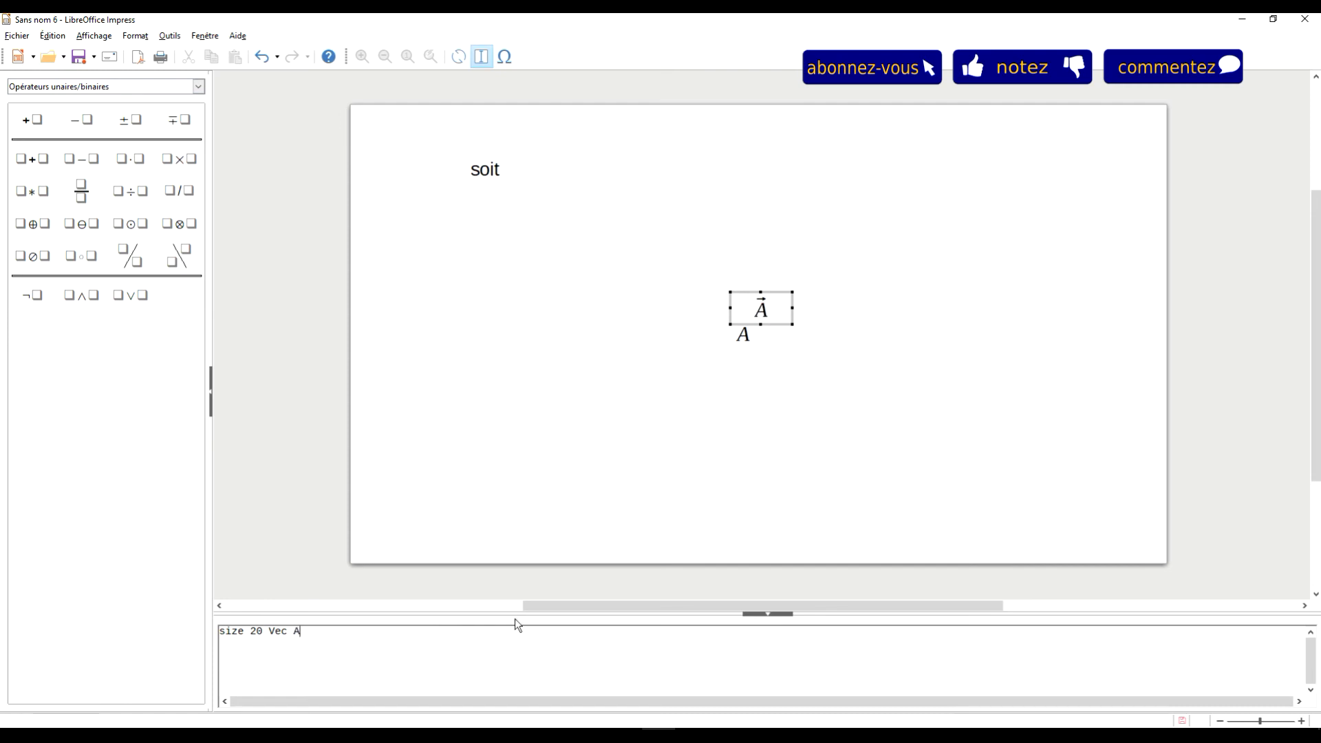
{"action": "left_click", "coordinate": [627, 459]}
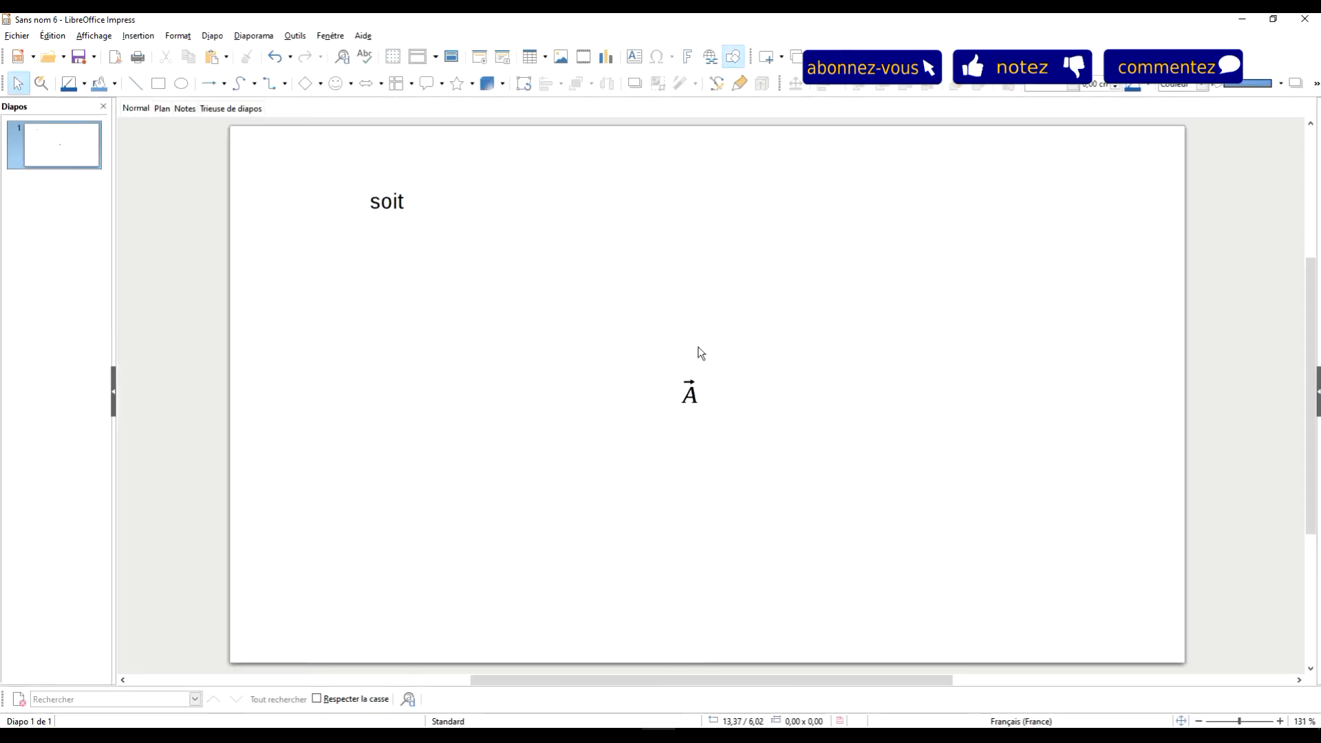
Delete both overlapping vector A formulas from the middle of the slide
{"action": "left_click", "coordinate": [690, 386]}
{"action": "left_click", "coordinate": [389, 202]}
{"action": "left_click", "coordinate": [457, 235]}
{"action": "left_click", "coordinate": [688, 378]}
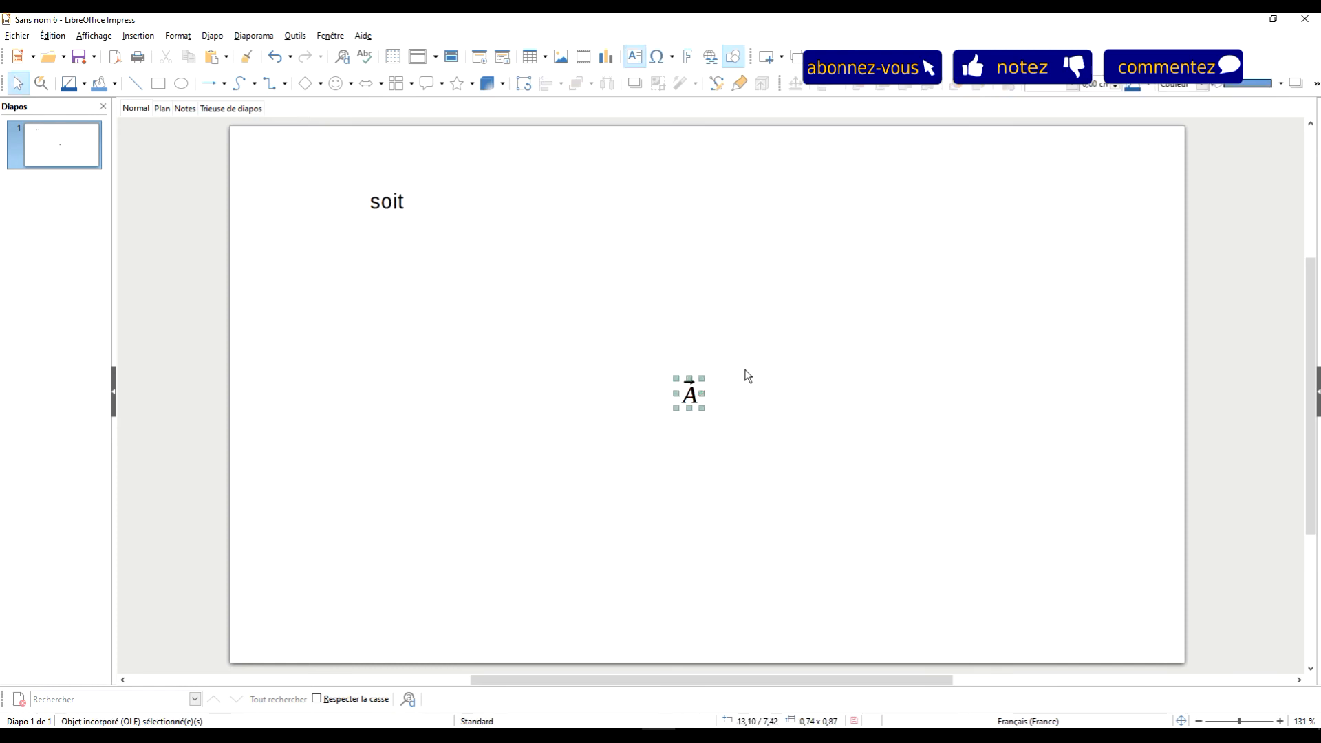
{"action": "key", "text": "Delete"}
{"action": "left_click", "coordinate": [695, 387]}
{"action": "key", "text": "Delete"}
{"action": "left_click", "coordinate": [412, 192]}
{"action": "double_click", "coordinate": [410, 199]}
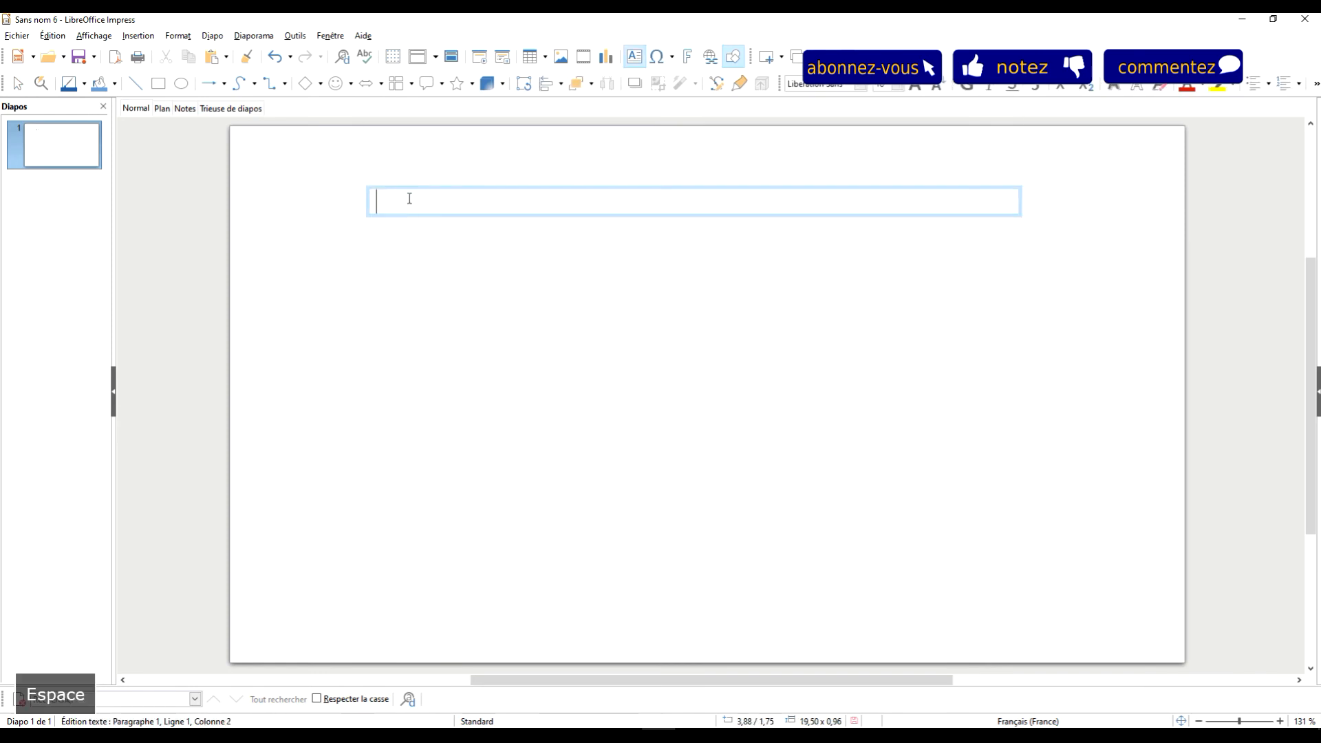
{"action": "key", "text": "ctrl+z"}
{"action": "key", "text": "ctrl+z"}
With the text box in edit mode after "soit", insert a formula object with the code "size 20 vec A"
{"action": "left_click", "coordinate": [416, 201]}
{"action": "left_click", "coordinate": [132, 38]}
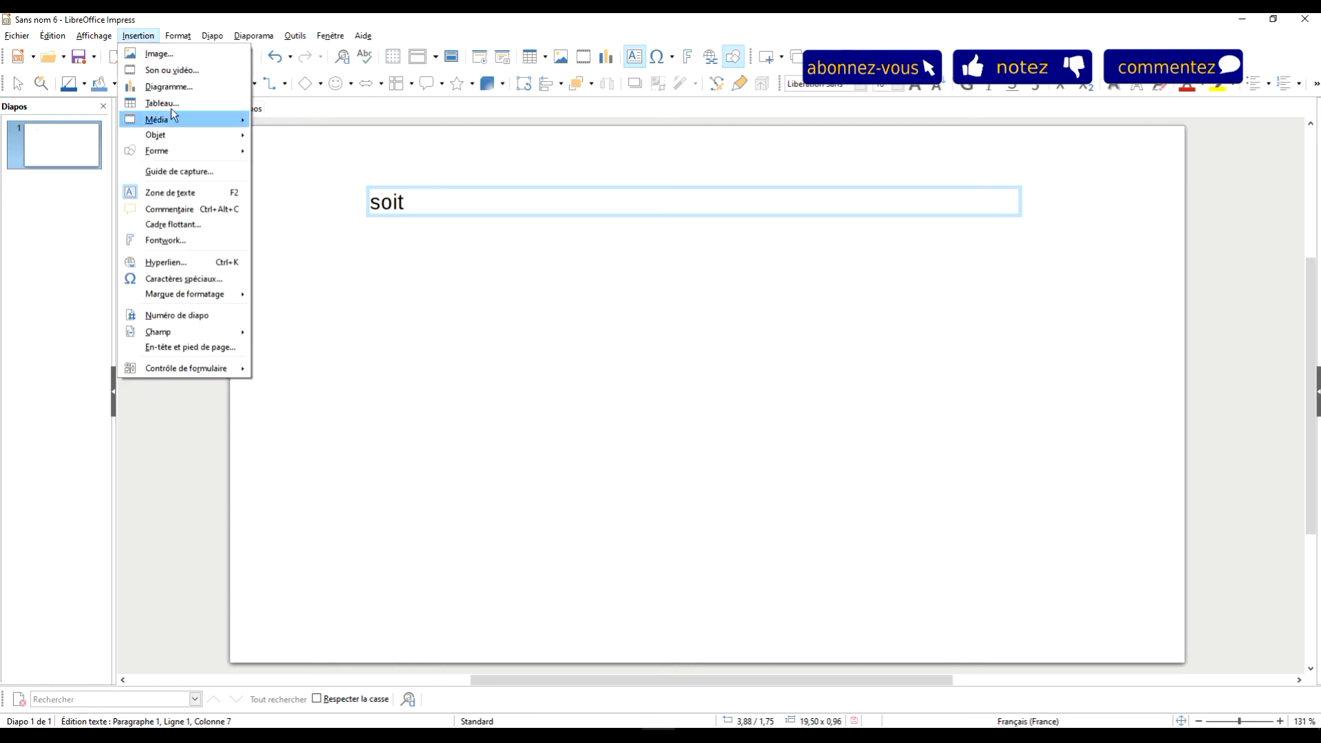
{"action": "mouse_move", "coordinate": [197, 135]}
{"action": "left_click", "coordinate": [287, 138]}
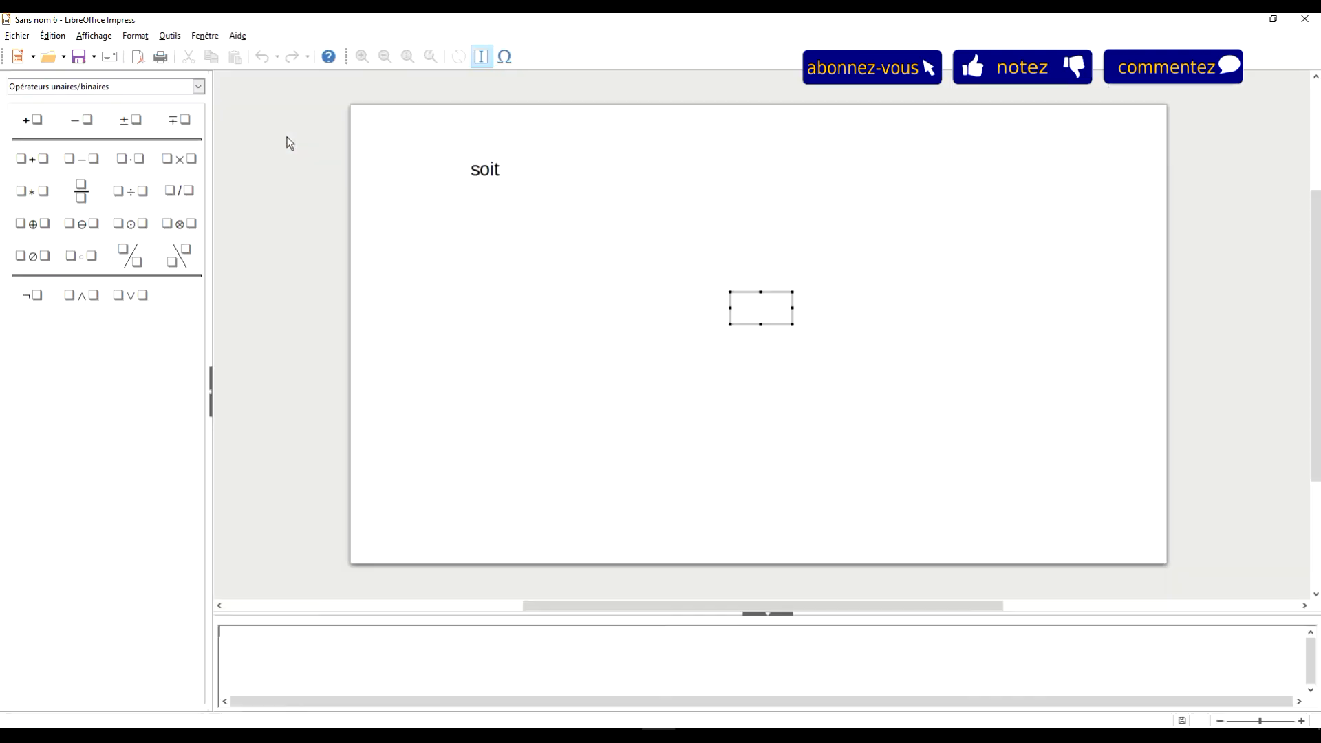
{"action": "left_click", "coordinate": [382, 657]}
{"action": "type", "text": "si"}
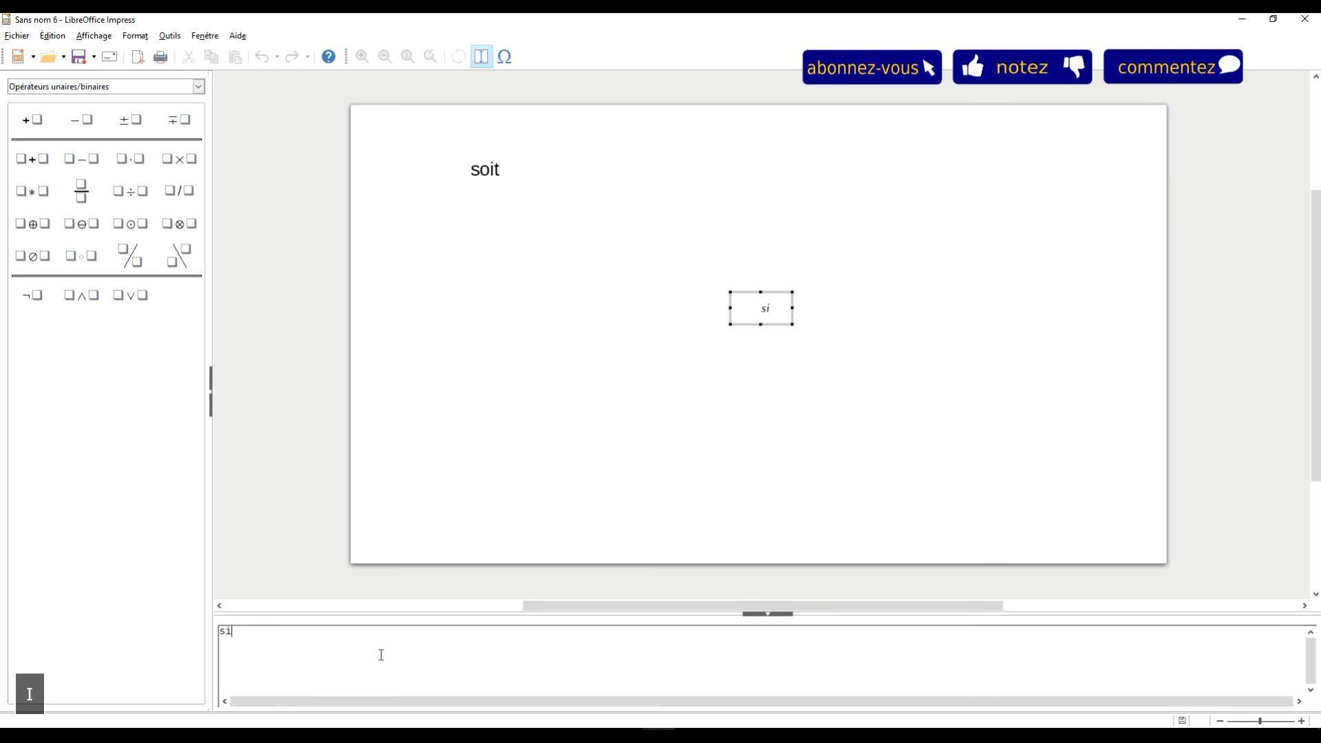
{"action": "type", "text": "ze 20 vec A"}
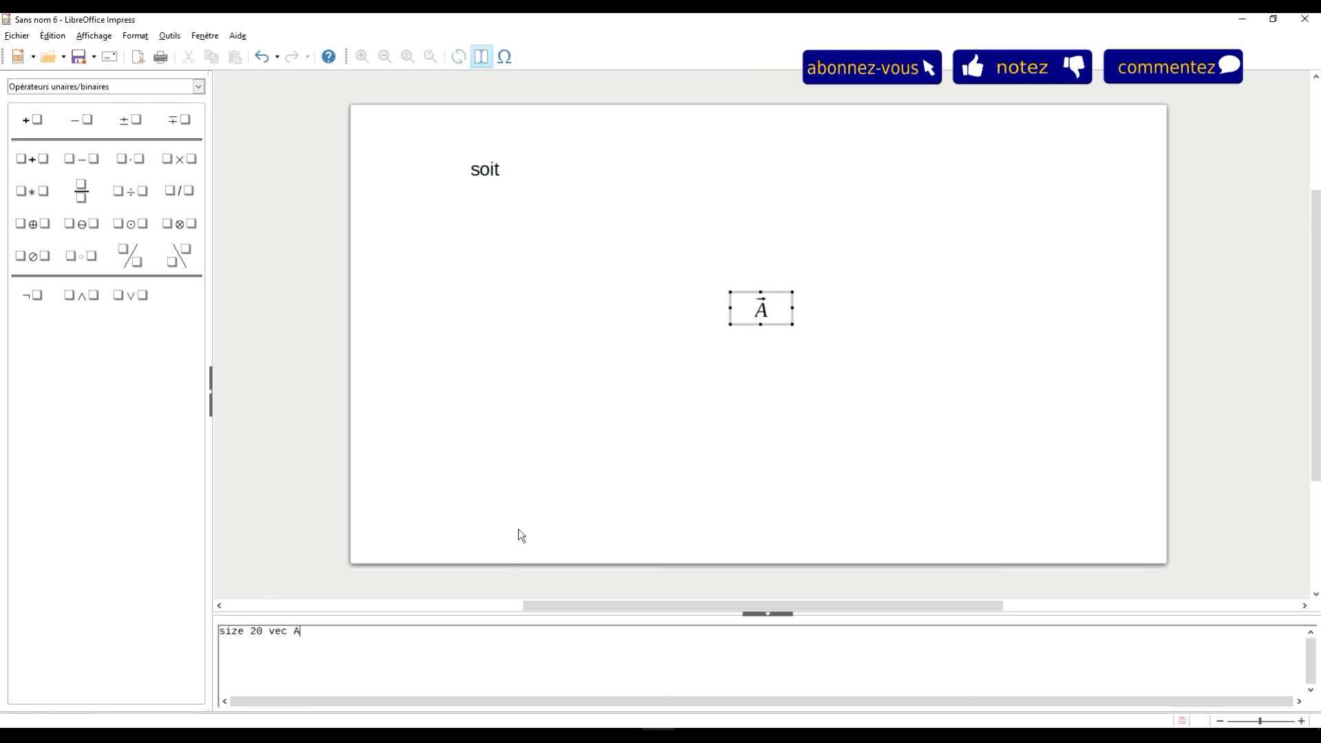
{"action": "left_click", "coordinate": [551, 494]}
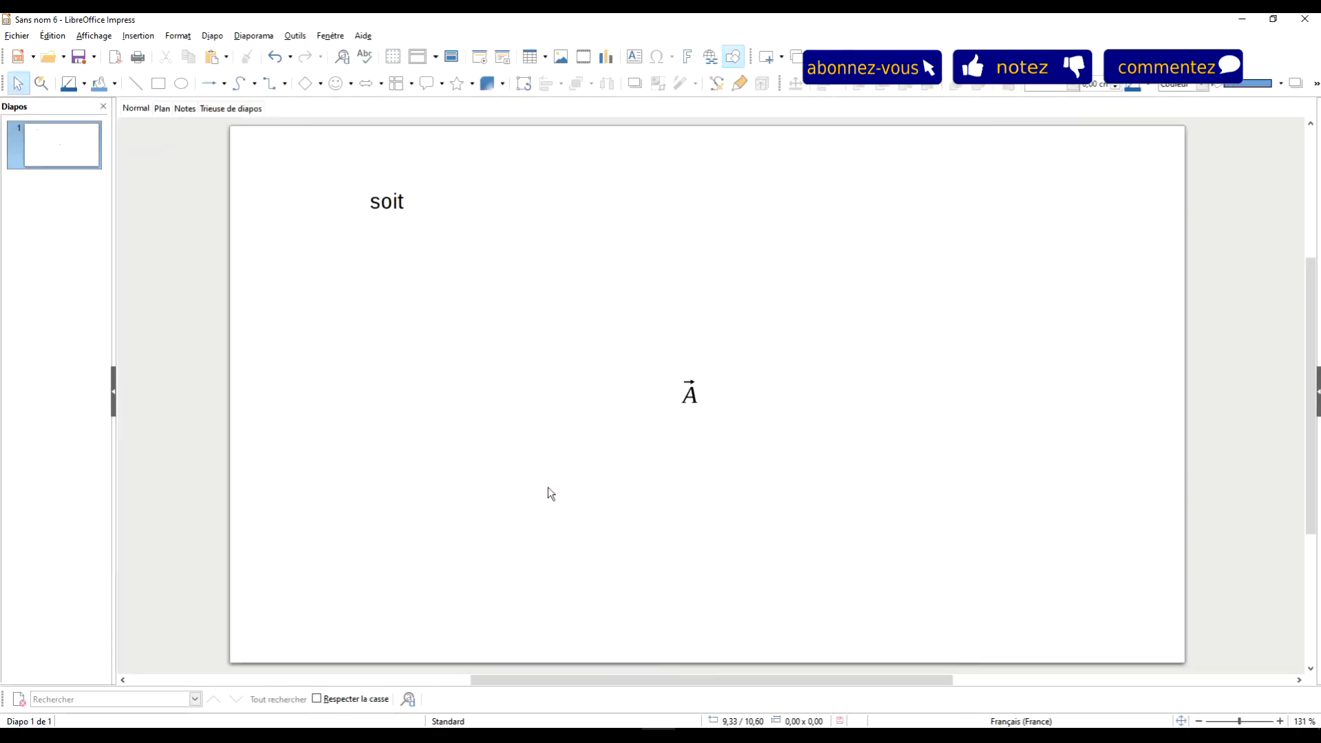
Move the vector formula from the middle of the slide to just after "soit" in the text box
{"action": "left_click", "coordinate": [691, 391]}
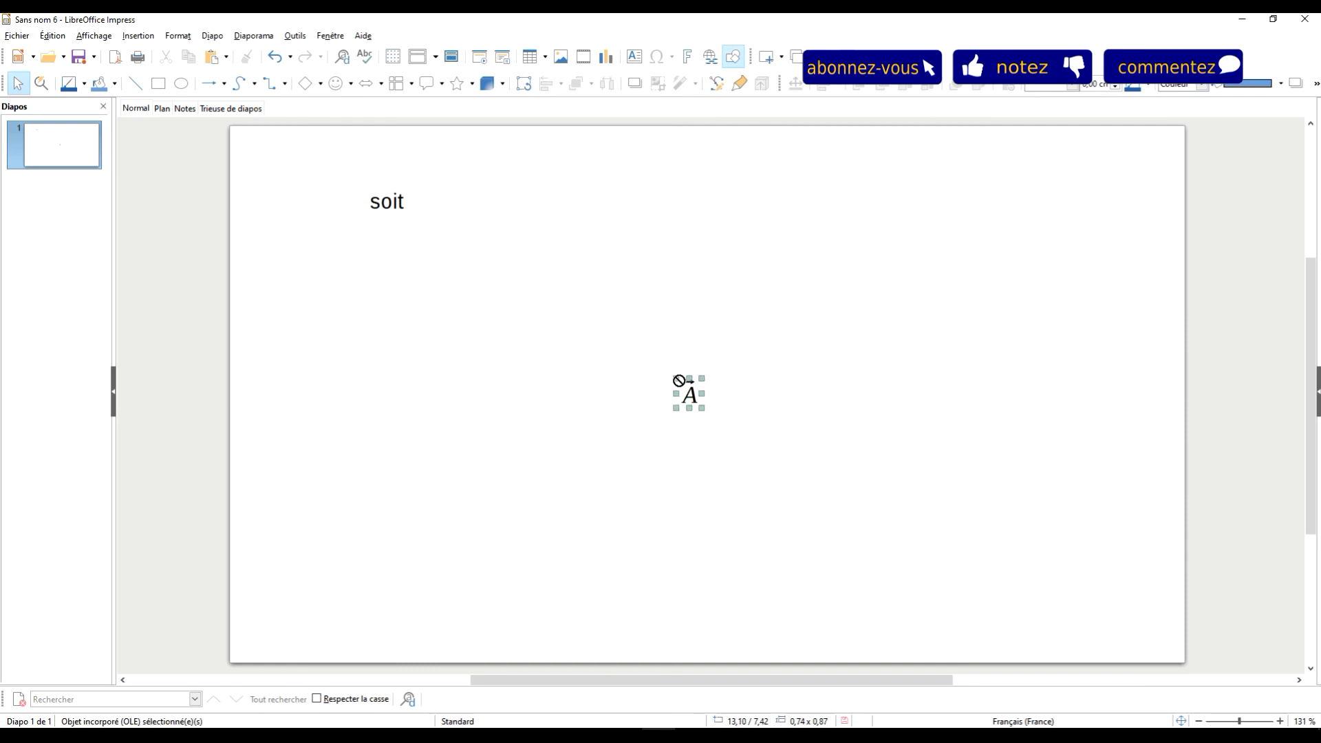
{"action": "left_click_drag", "start_coordinate": [685, 380], "coordinate": [437, 191]}
{"action": "left_click", "coordinate": [547, 251]}
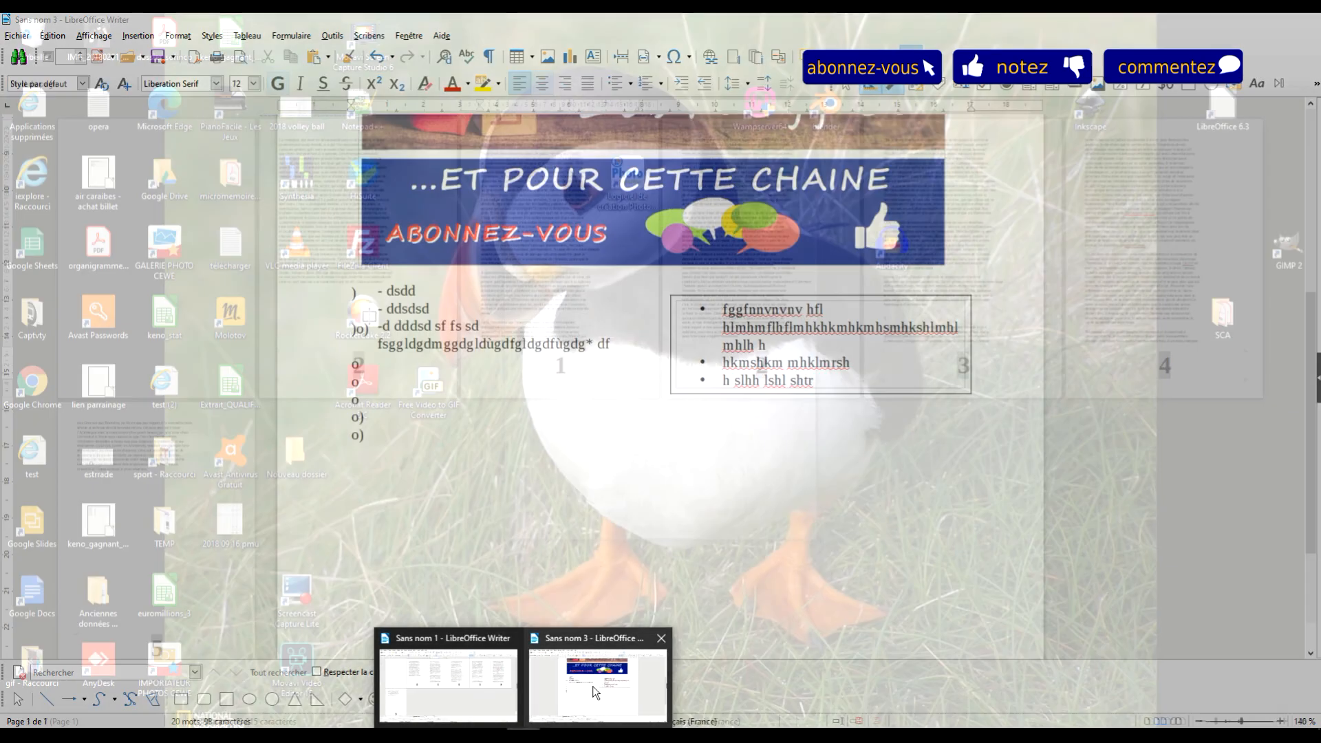
Switch to the Writer document Sans nom 3 and enter "soit le vecteur " below the filler lines
{"action": "left_click", "coordinate": [593, 687]}
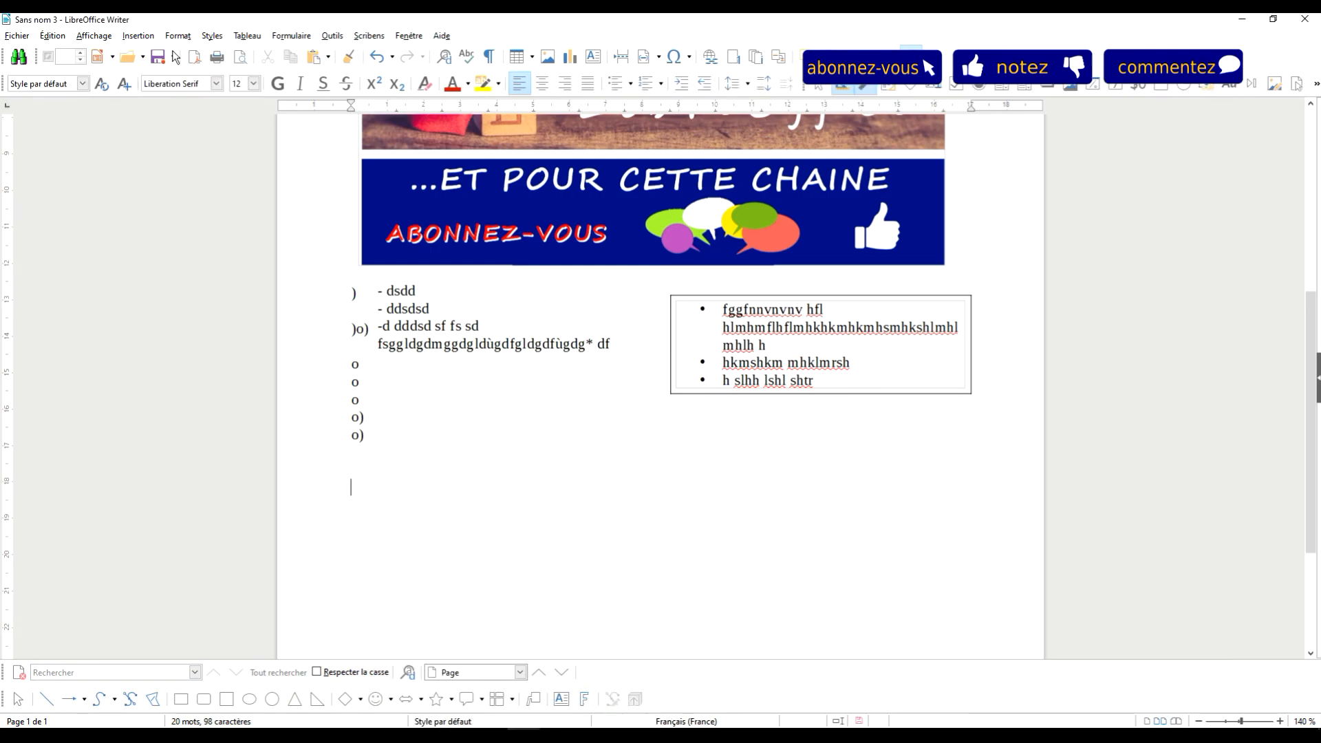
{"action": "type", "text": "soi"}
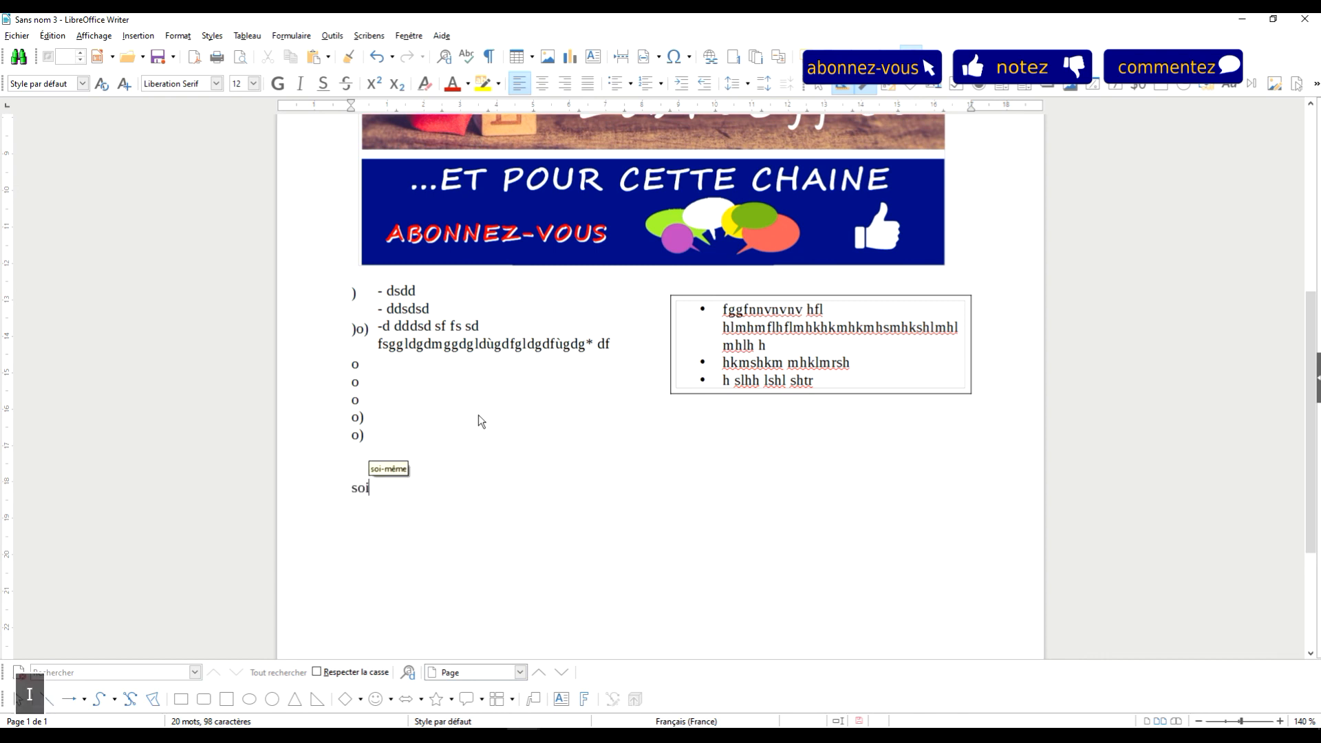
{"action": "type", "text": "t le v"}
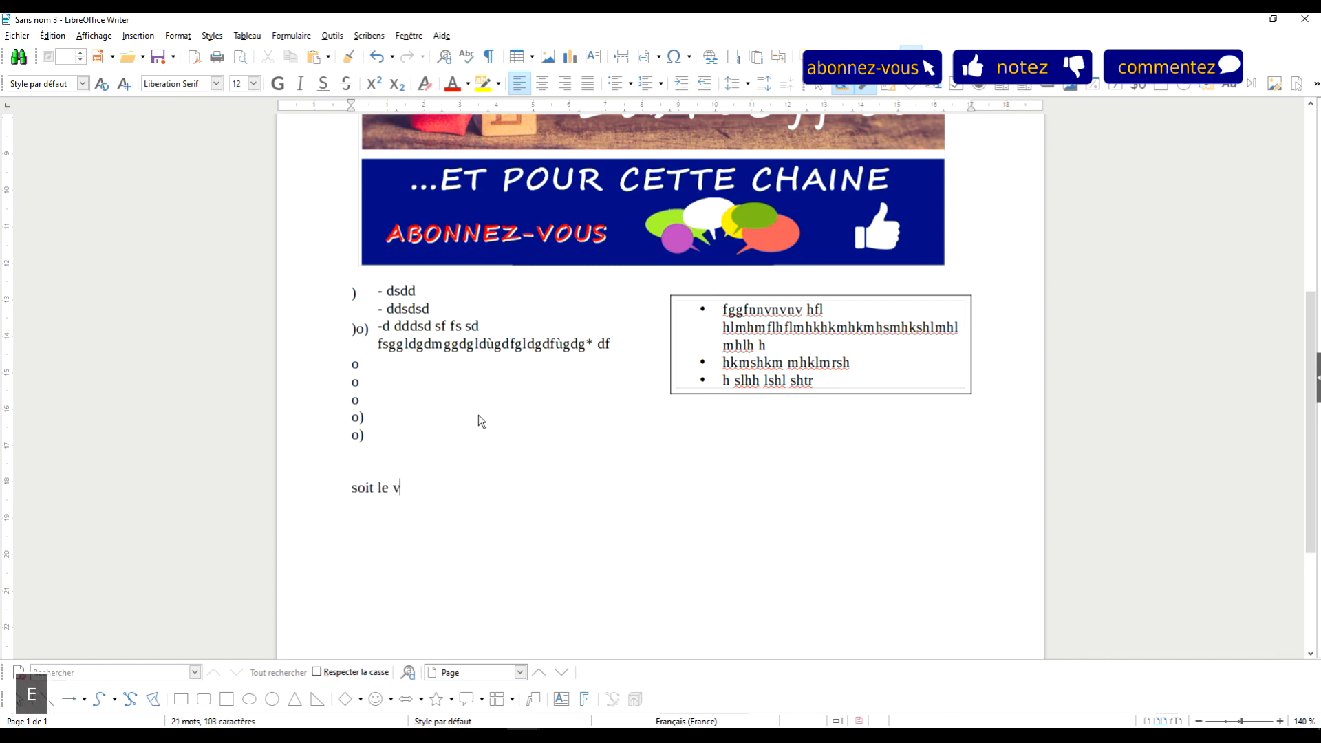
{"action": "type", "text": "ecteur"}
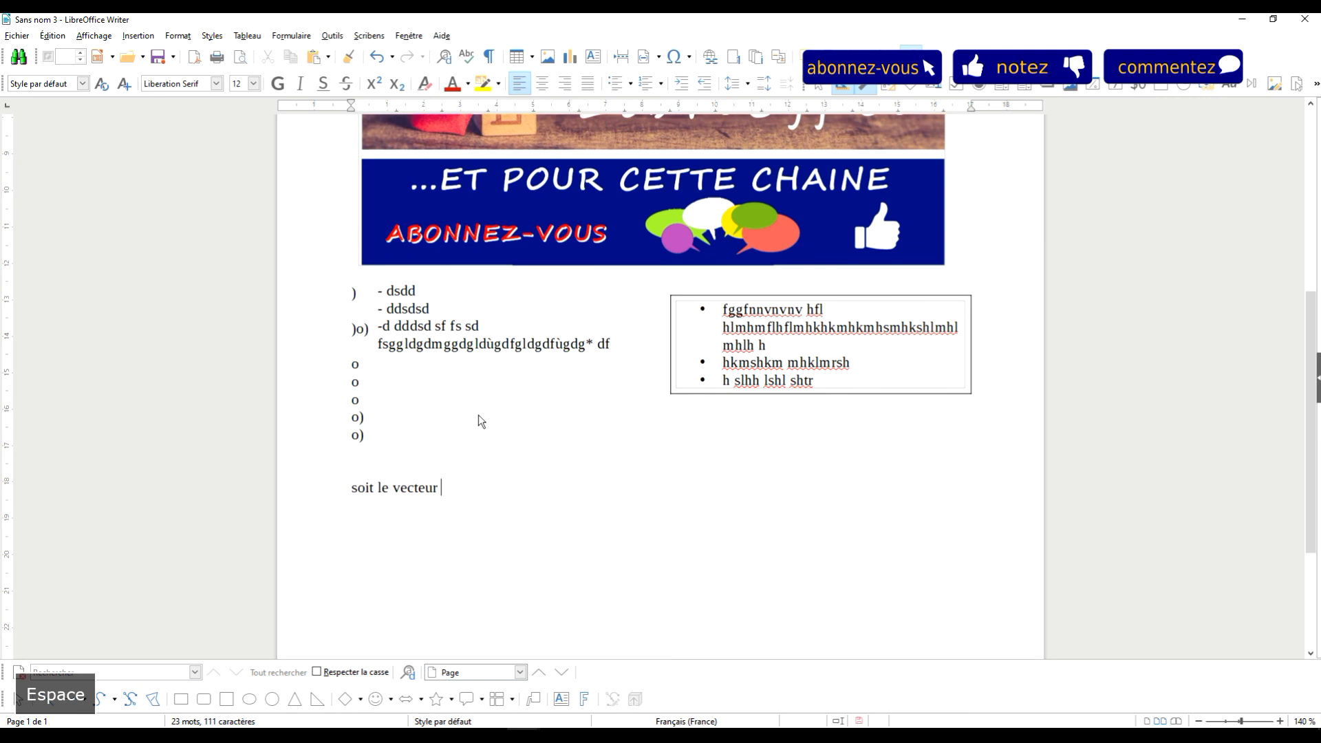
Insert an inline formula with the code "size 20 vec A" after "soit le vecteur"
{"action": "left_click", "coordinate": [139, 35]}
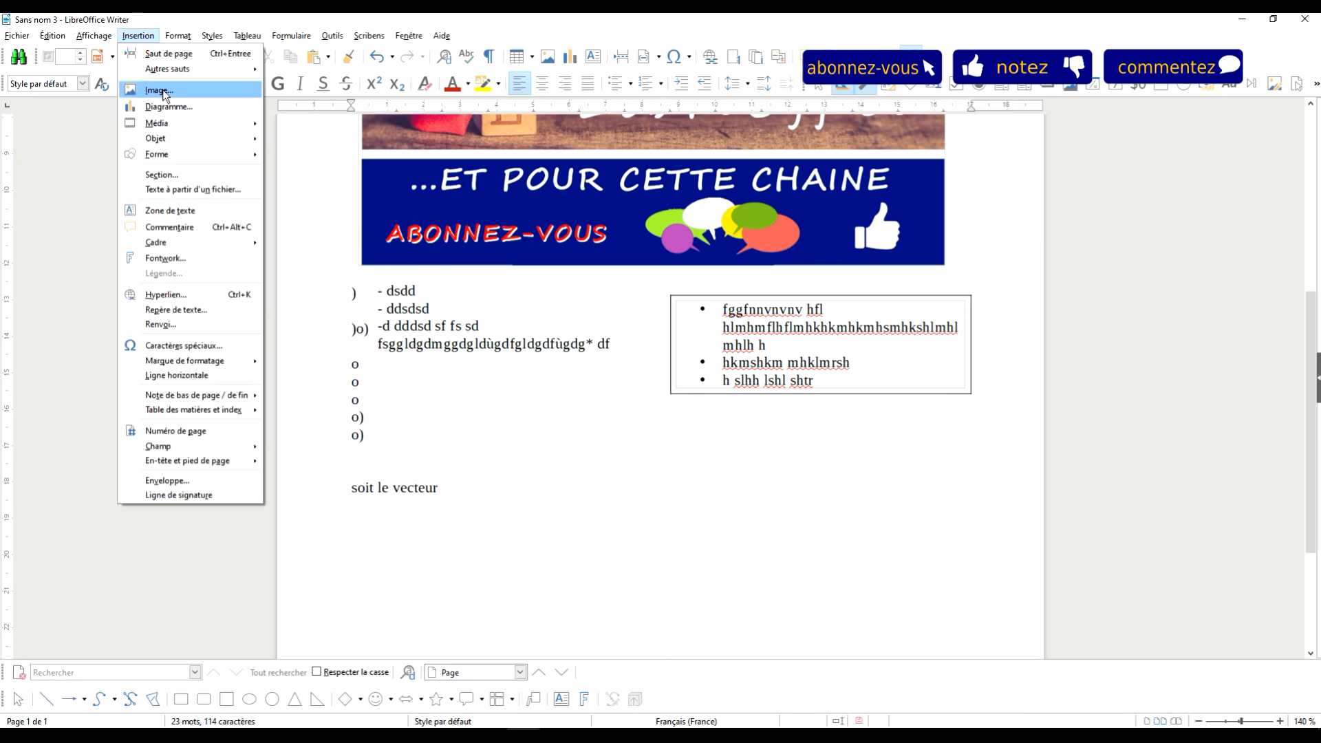
{"action": "mouse_move", "coordinate": [208, 139]}
{"action": "left_click", "coordinate": [321, 135]}
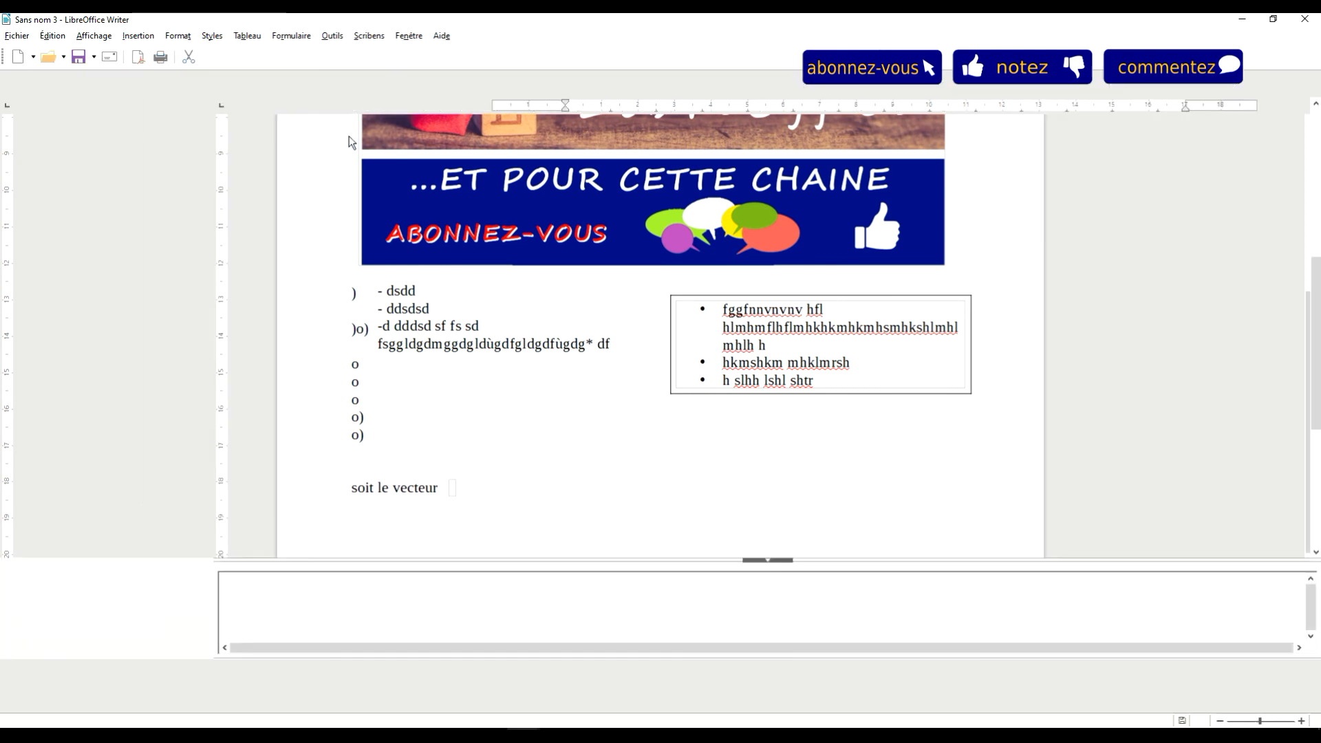
{"action": "left_click", "coordinate": [466, 659]}
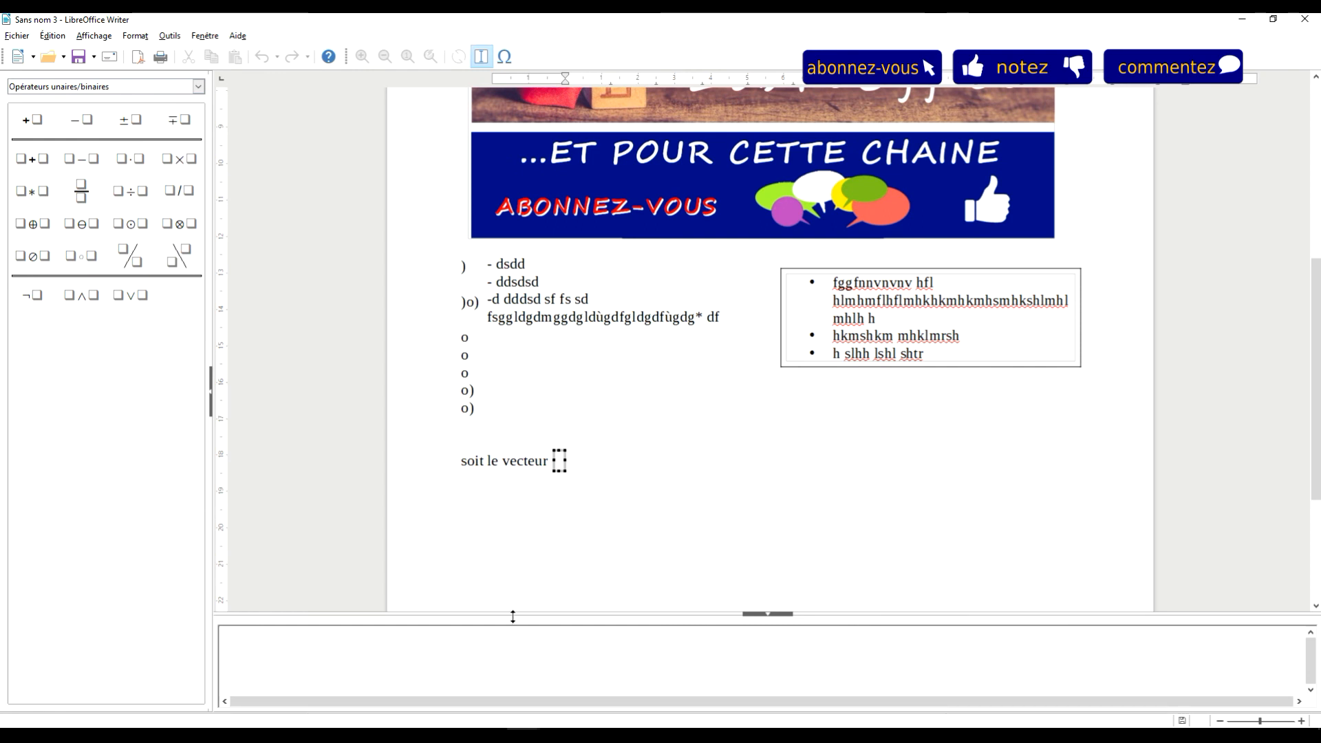
{"action": "type", "text": "size 20 "}
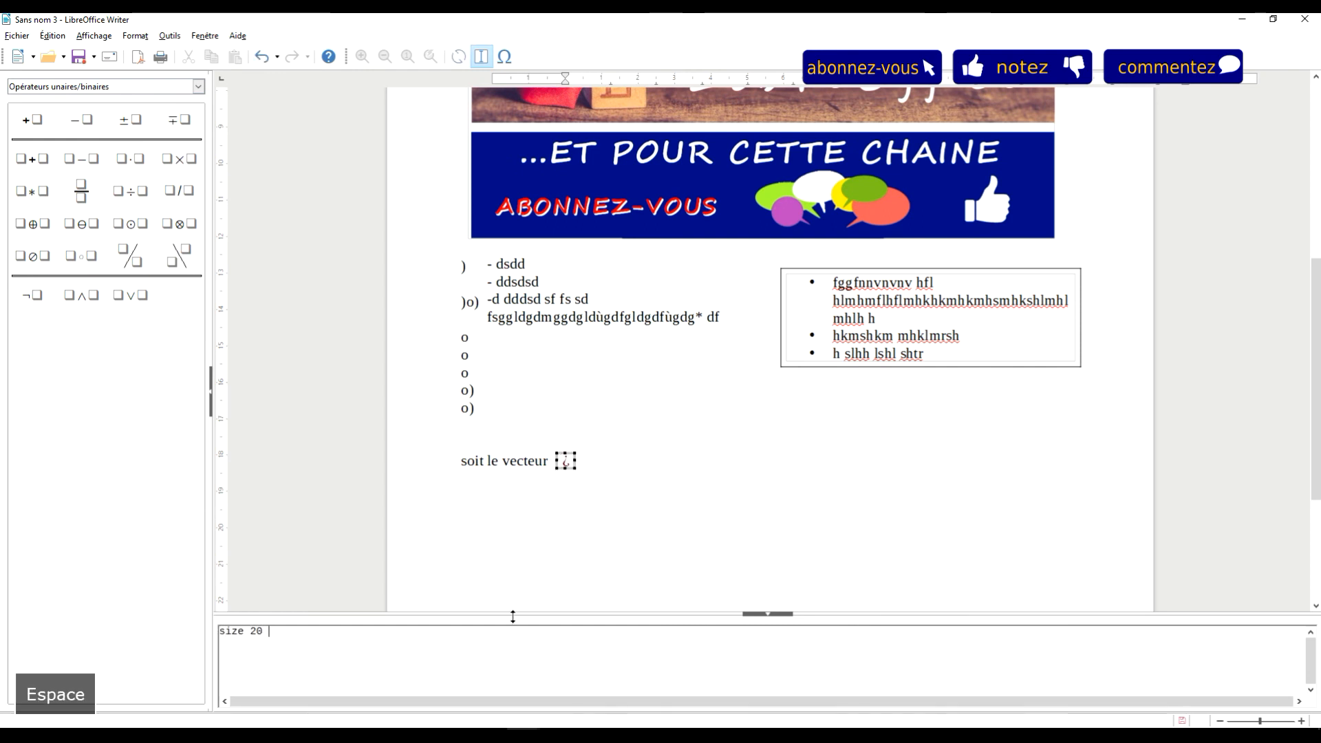
{"action": "type", "text": "vec A"}
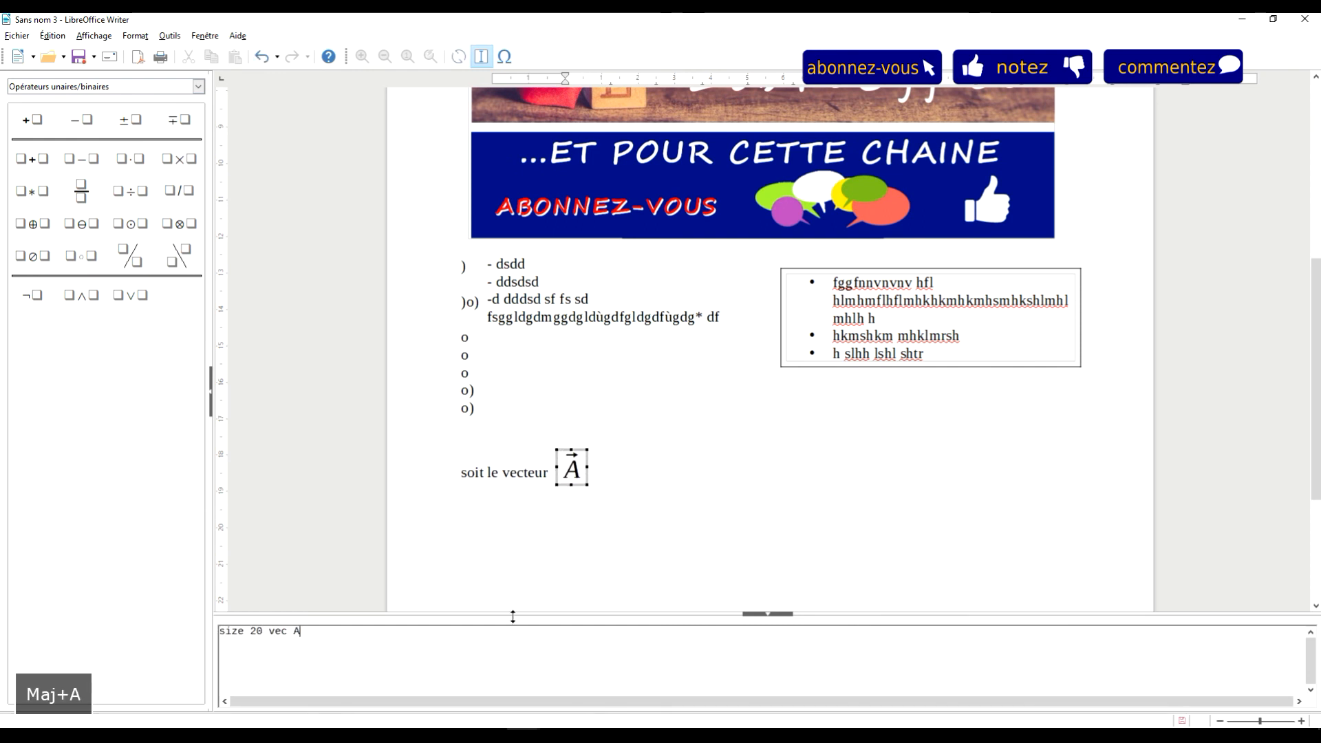
{"action": "left_click", "coordinate": [785, 460]}
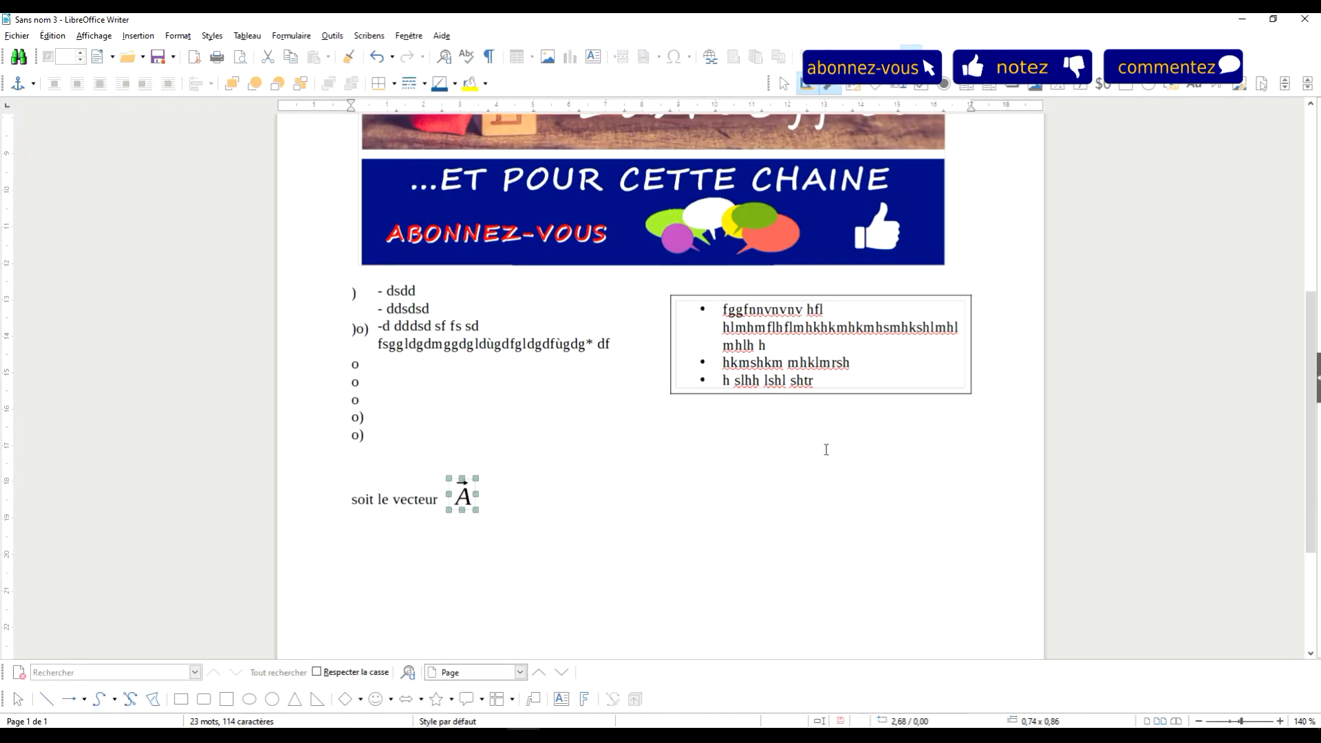
{"action": "left_click", "coordinate": [739, 493]}
Copy the "soit le vecteur" line with its formula and paste it onto the slide in the Impress presentation
{"action": "left_click_drag", "start_coordinate": [311, 540], "coordinate": [669, 533]}
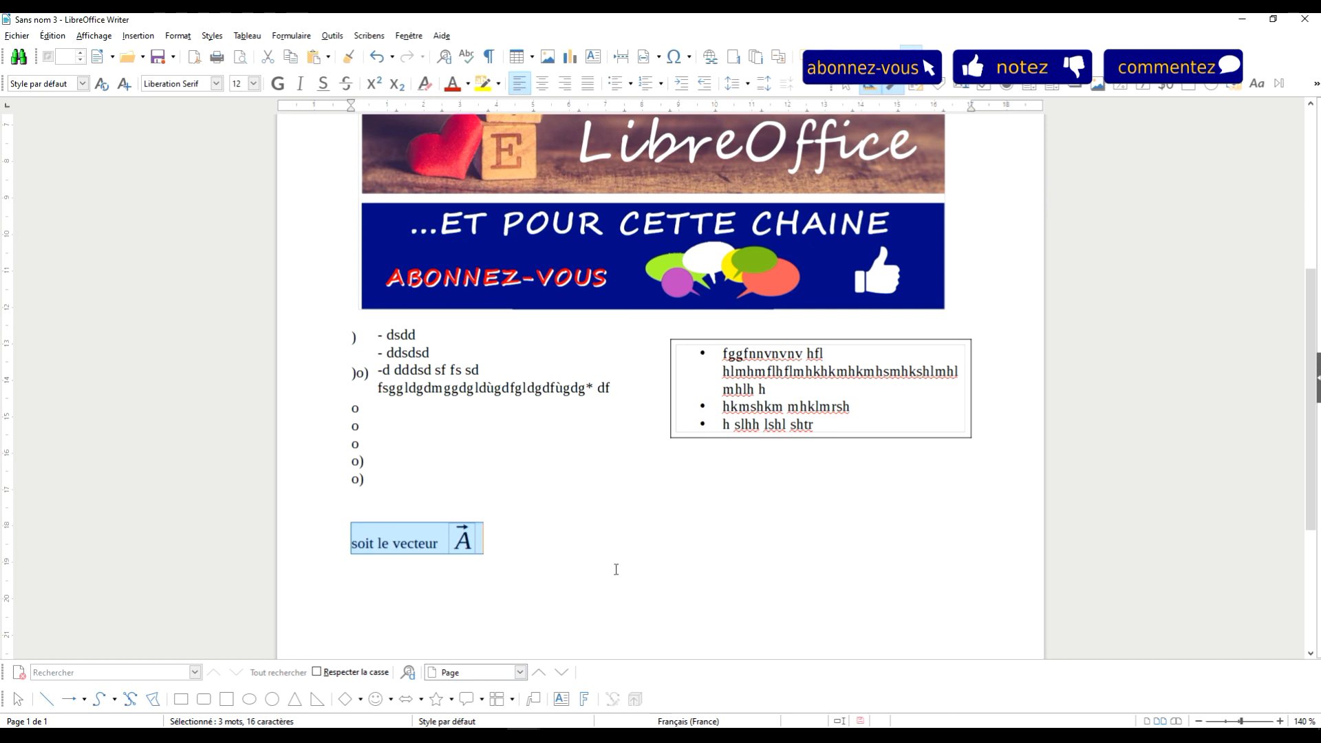
{"action": "key", "text": "ctrl+c"}
{"action": "scroll", "coordinate": [661, 344], "scroll_direction": "up", "scroll_amount": 5}
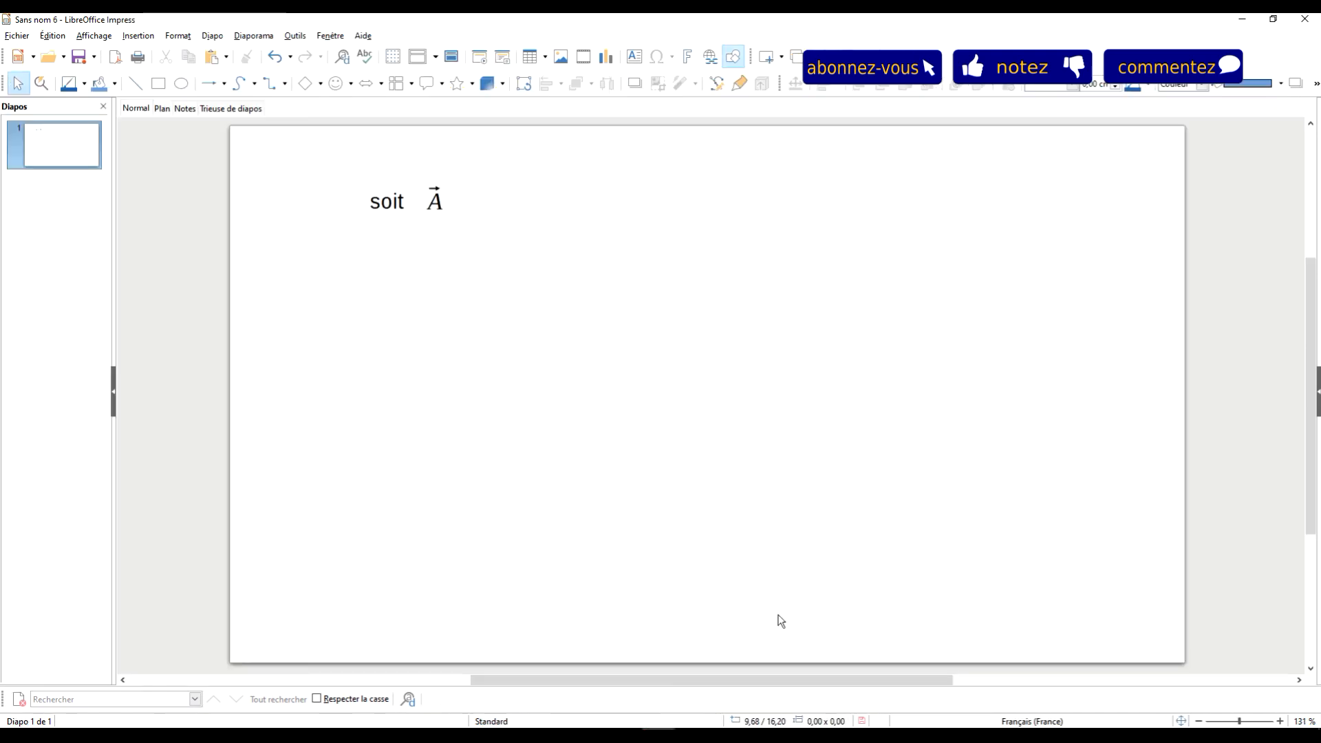
{"action": "right_click", "coordinate": [470, 332]}
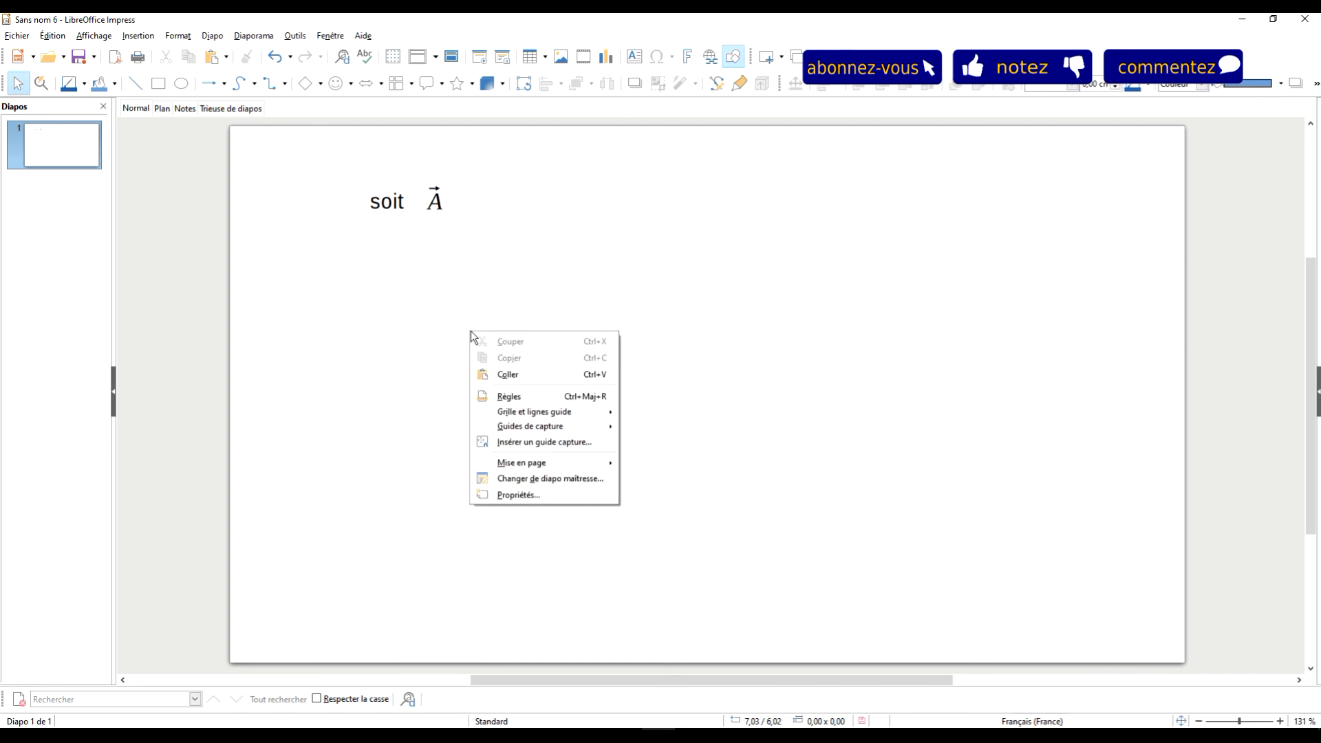
{"action": "left_click", "coordinate": [523, 373]}
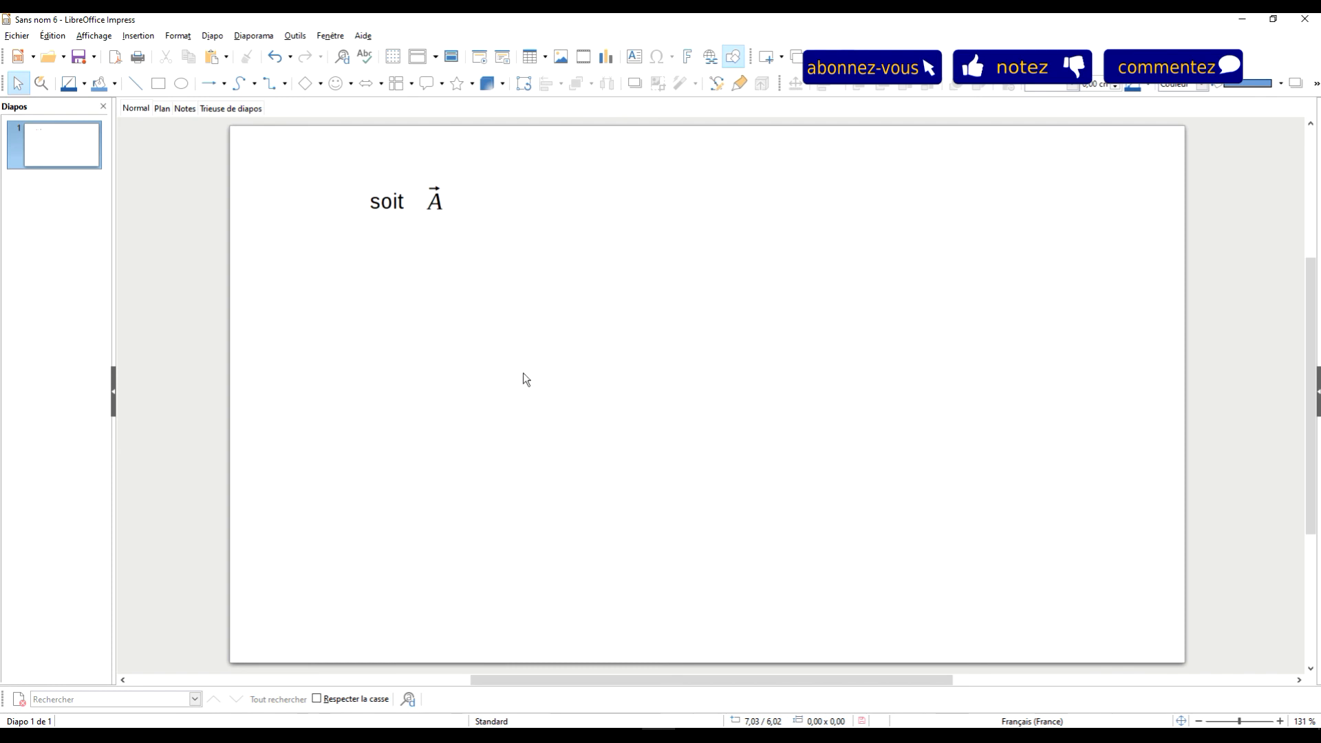
{"action": "left_click", "coordinate": [643, 287]}
Move the separate vector formula away from "soit" to a spot below the text box
{"action": "left_click", "coordinate": [433, 185]}
{"action": "left_click_drag", "start_coordinate": [433, 186], "coordinate": [524, 265]}
{"action": "left_click", "coordinate": [713, 201]}
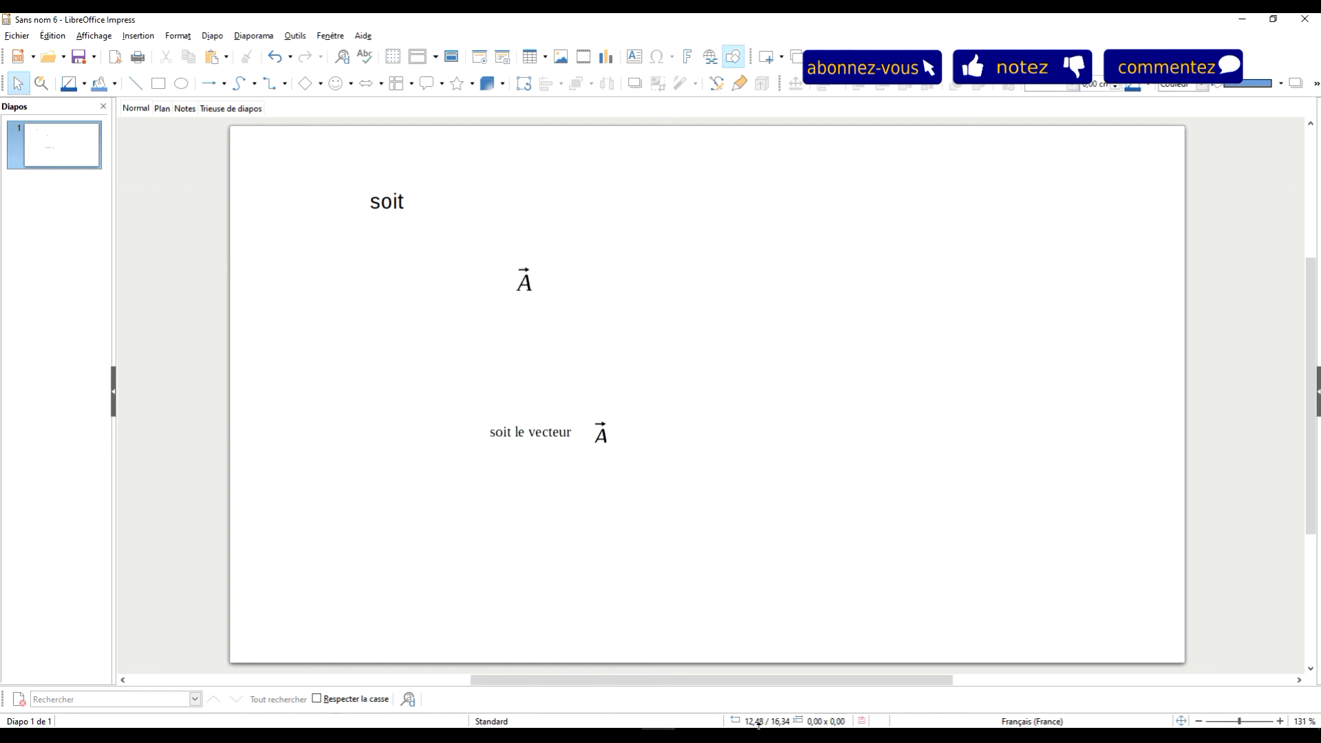
Switch back to the Writer document Sans nom 3
{"action": "mouse_move", "coordinate": [523, 735]}
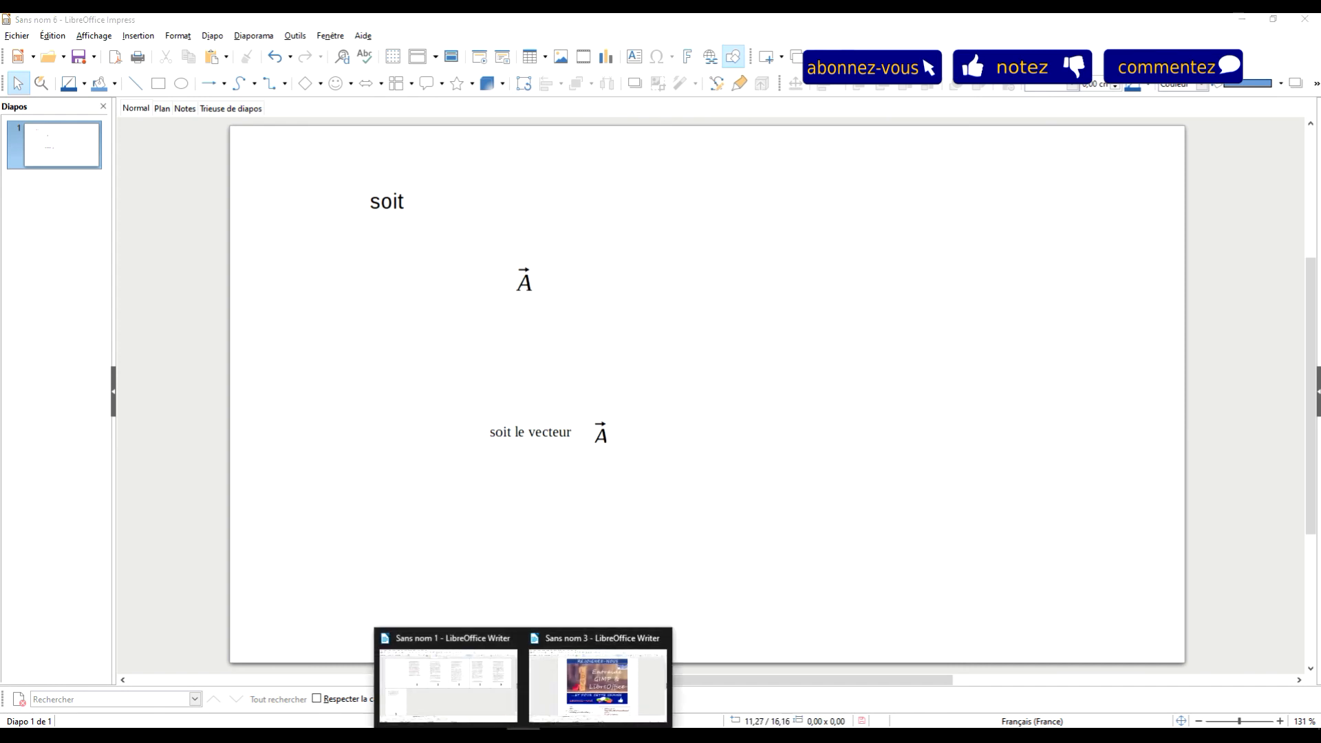
{"action": "left_click", "coordinate": [575, 688]}
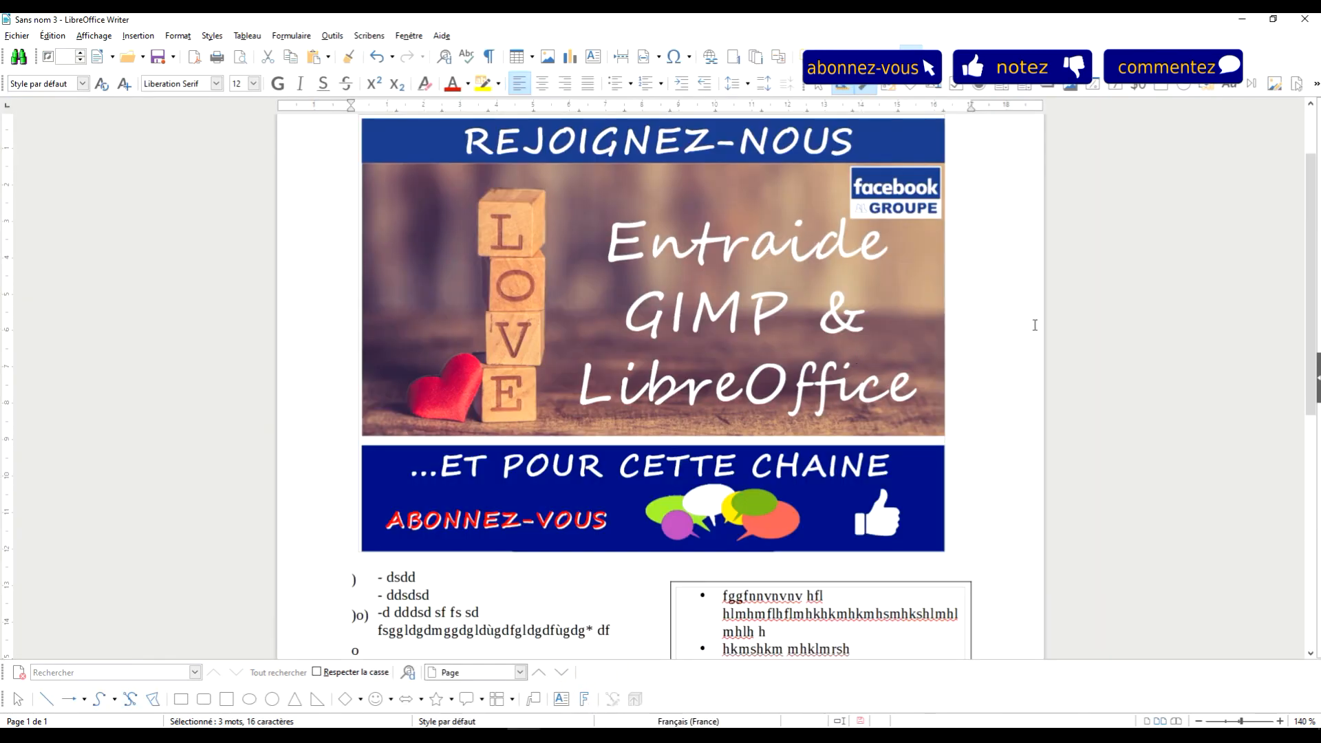